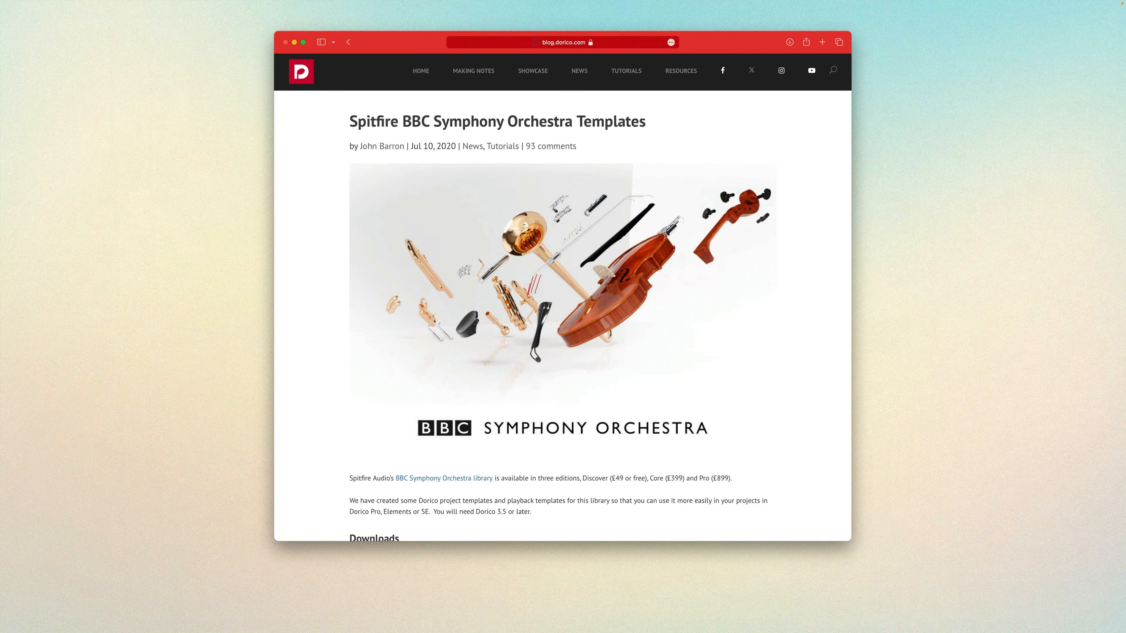
Step: Review the BBC Symphony Orchestra template downloads and change notes on the Dorico blog page
scroll(562, 316, down, 5)
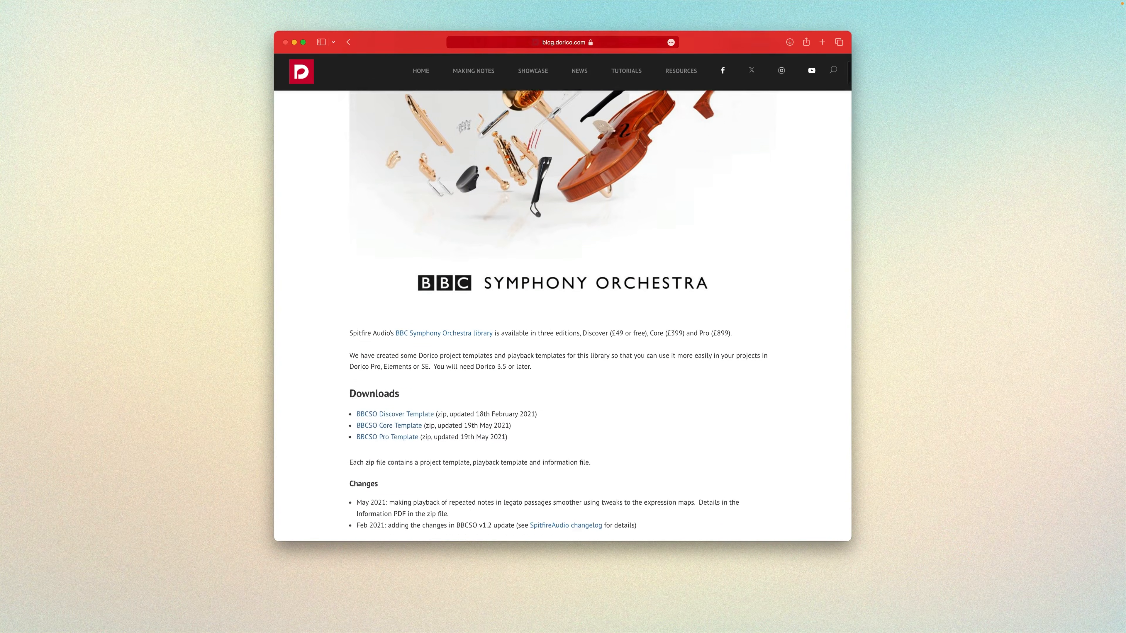
scroll(532, 95, down, 7)
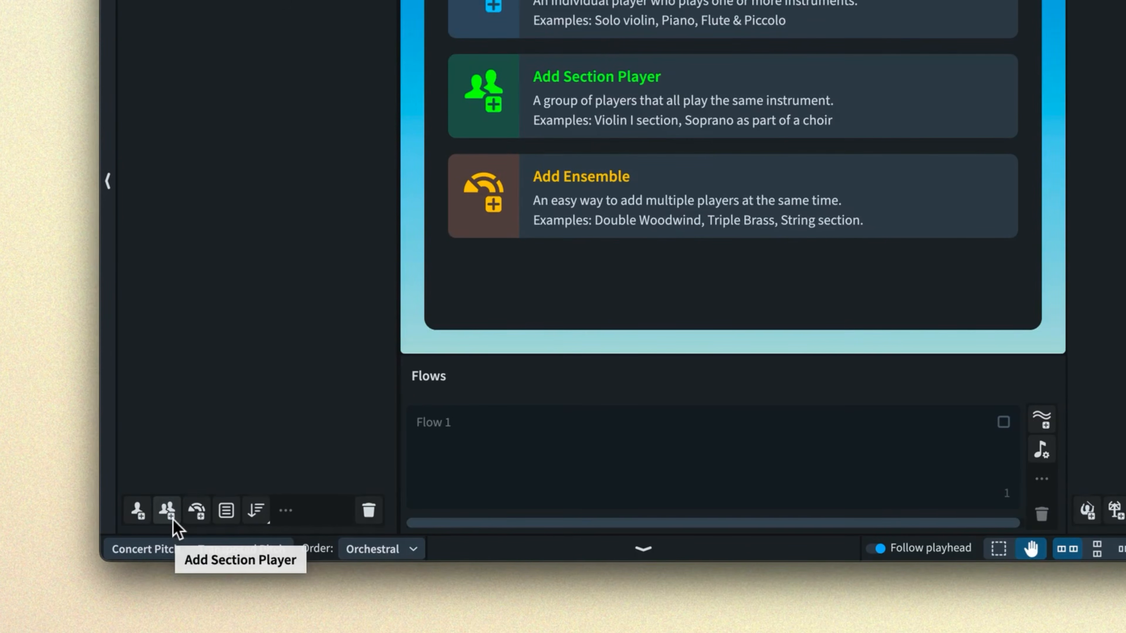
Step: Switch to Dorico and add a section player holding a Violin to the project
click(167, 509)
text(viol)
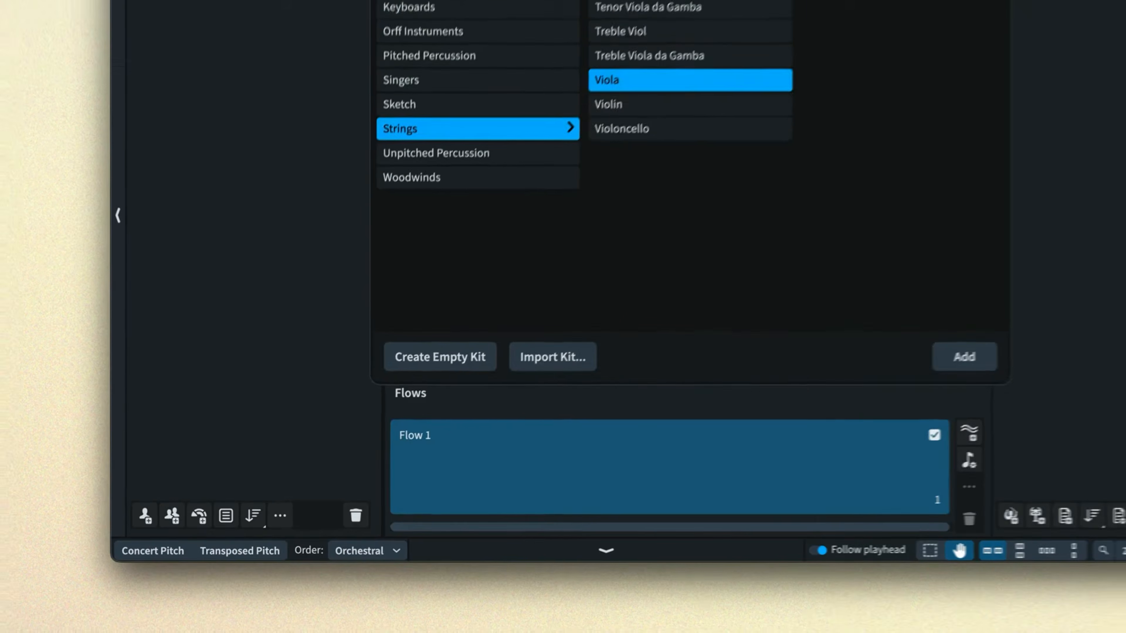
text(in)
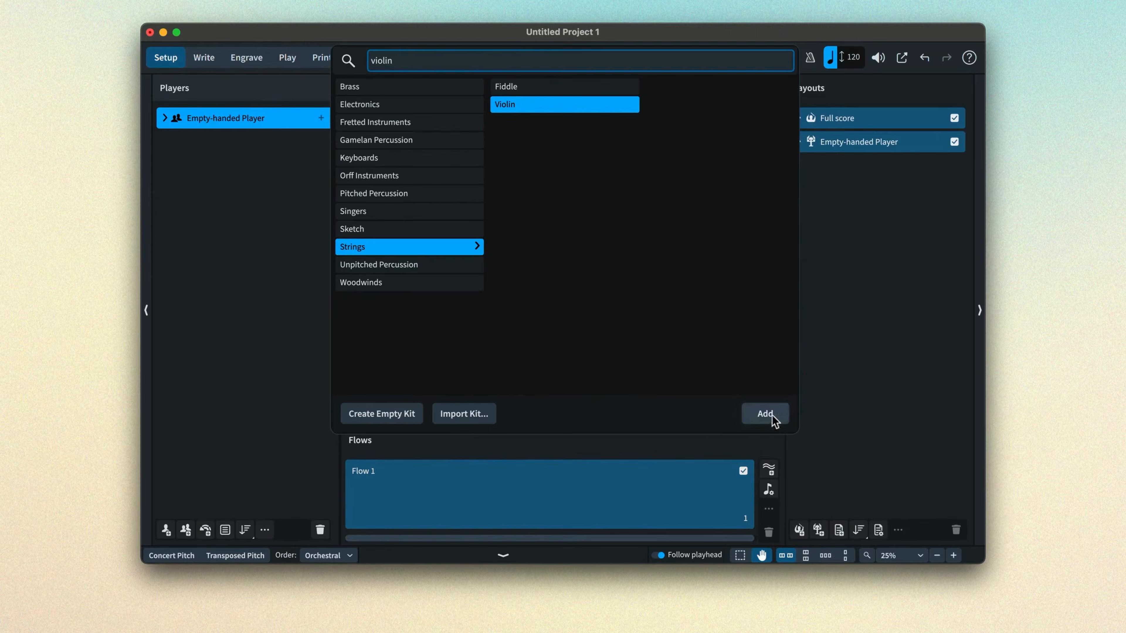
click(782, 414)
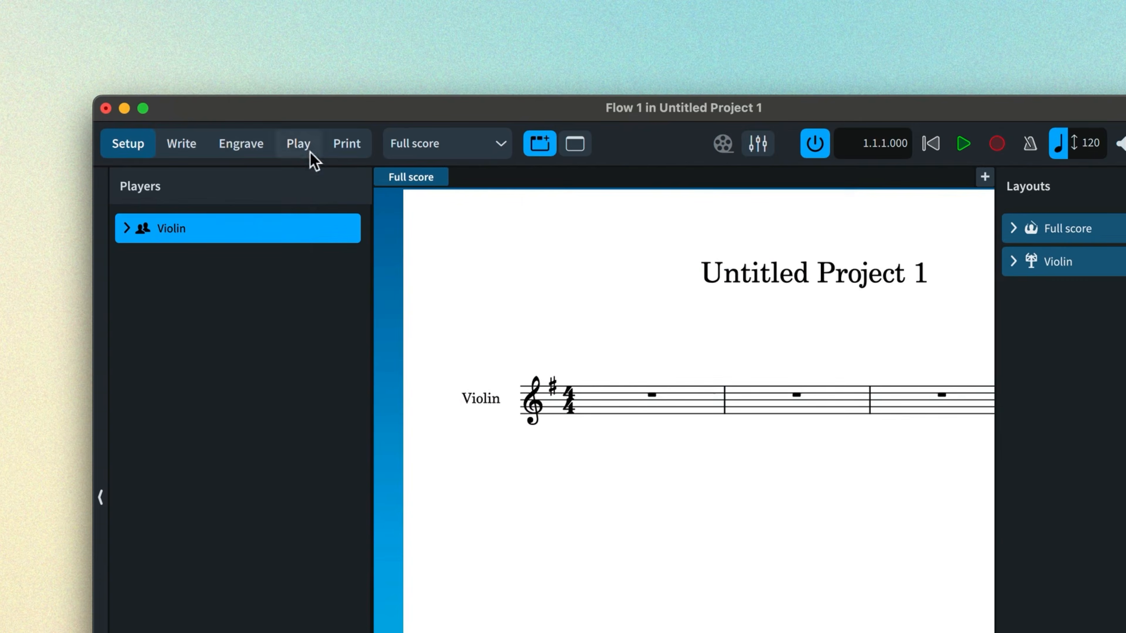
Step: Add a second VST instrument for playback and load Spitfire Audio's BBC Symphony Orchestra synth into it
click(298, 143)
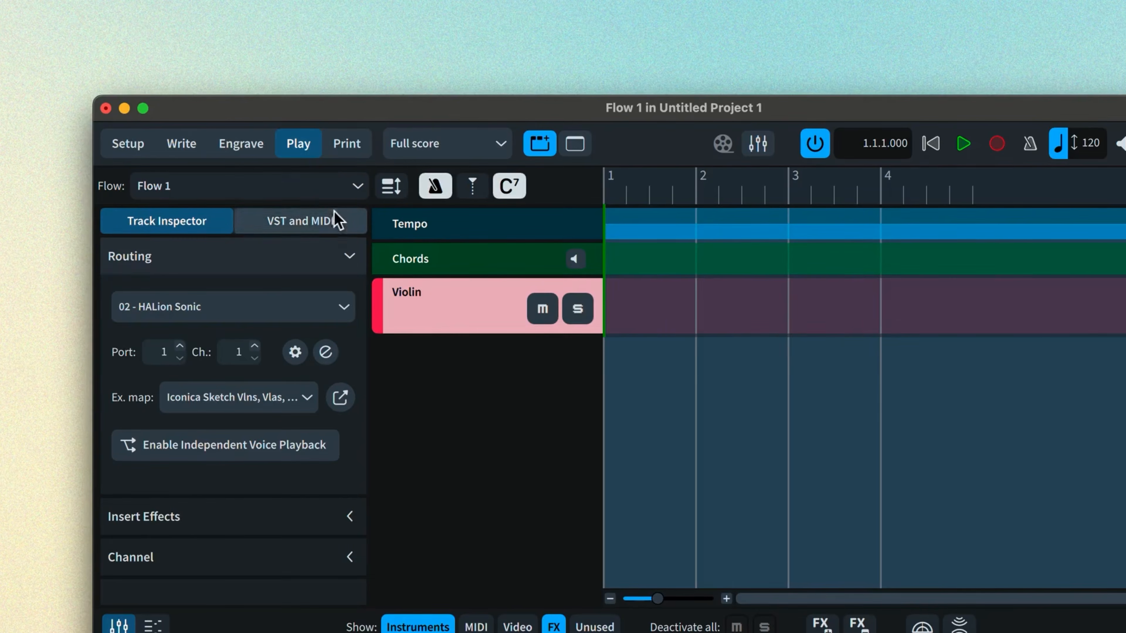
click(341, 224)
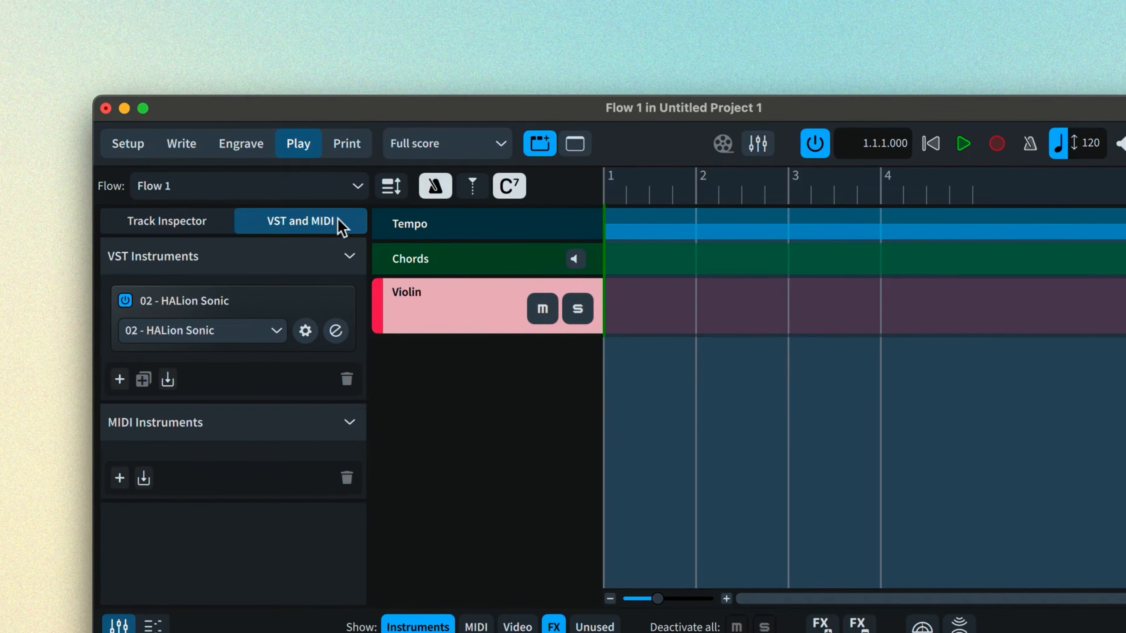
click(119, 379)
click(241, 410)
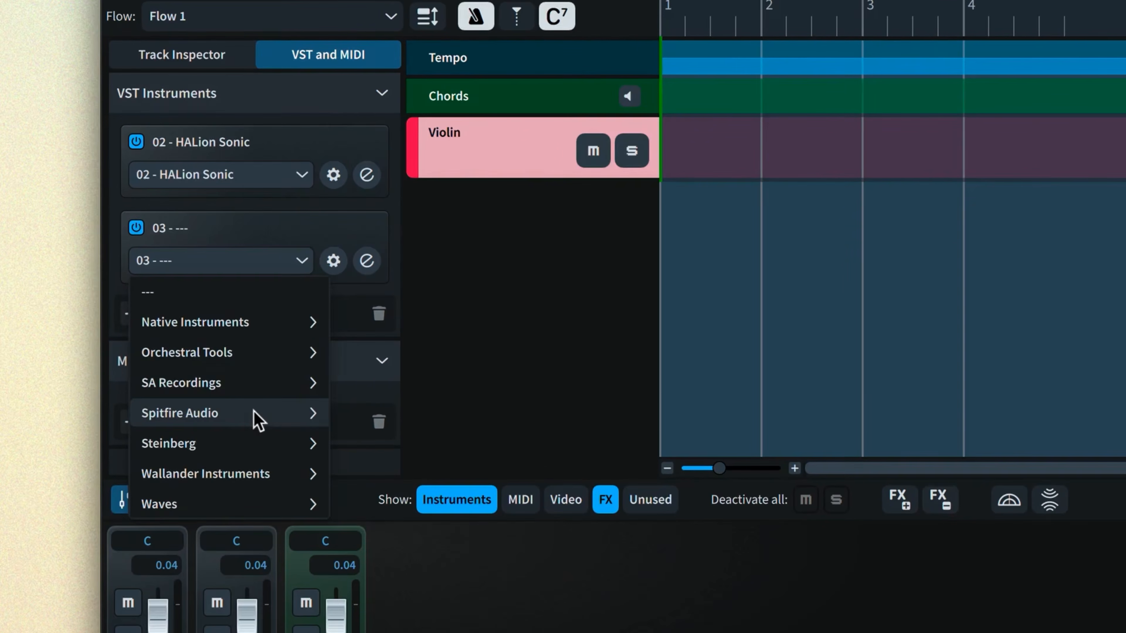
click(254, 412)
click(226, 325)
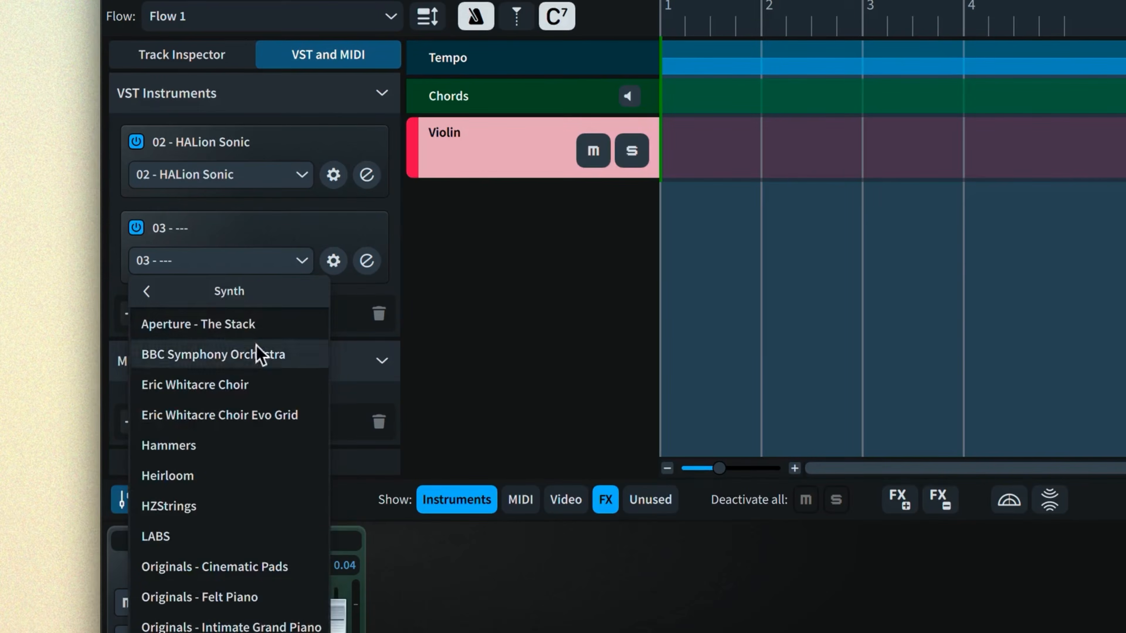
click(296, 364)
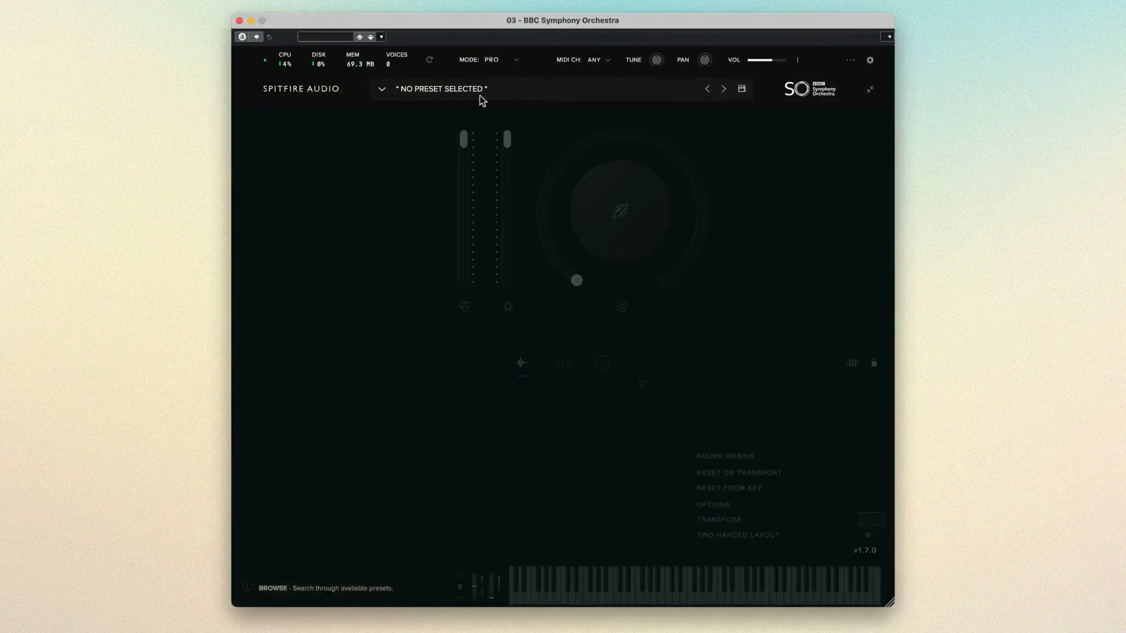
Step: Load the Violins 1 strings preset in the BBC Symphony Orchestra plug-in
click(383, 90)
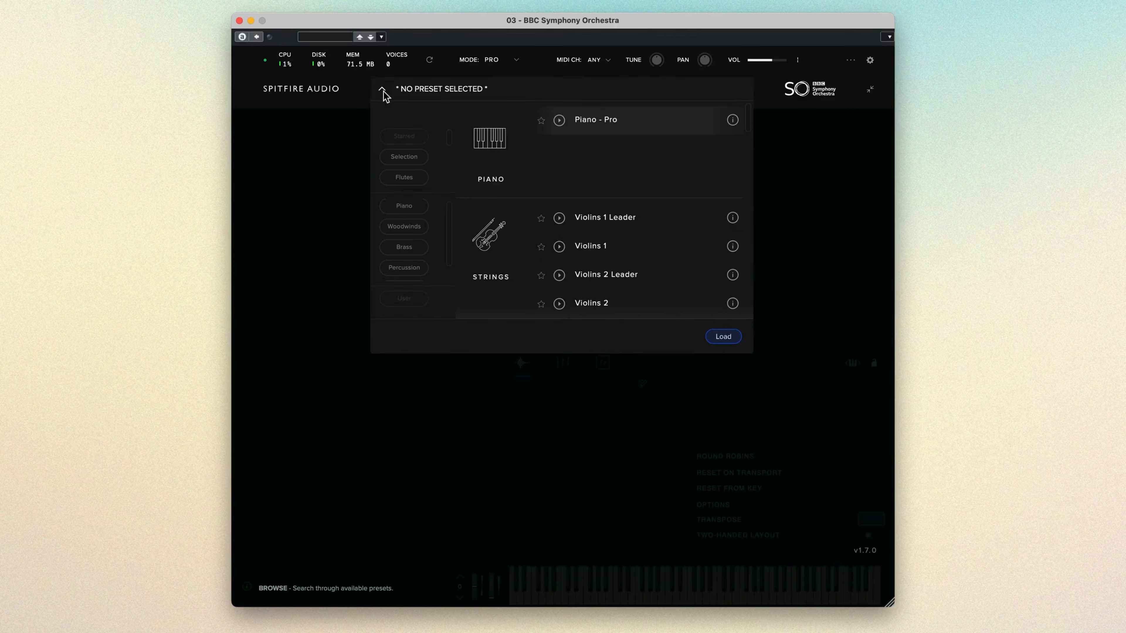
double_click(613, 246)
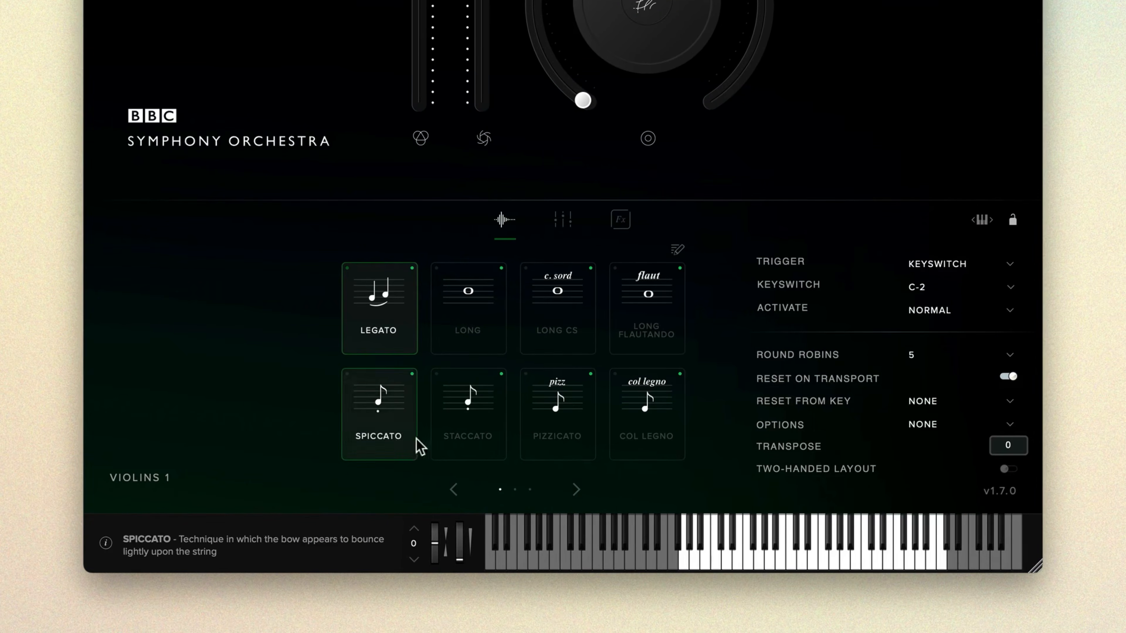
Step: Examine the keyswitches of the short Violins 1 articulations, including Spiccato and Pizzicato
click(400, 449)
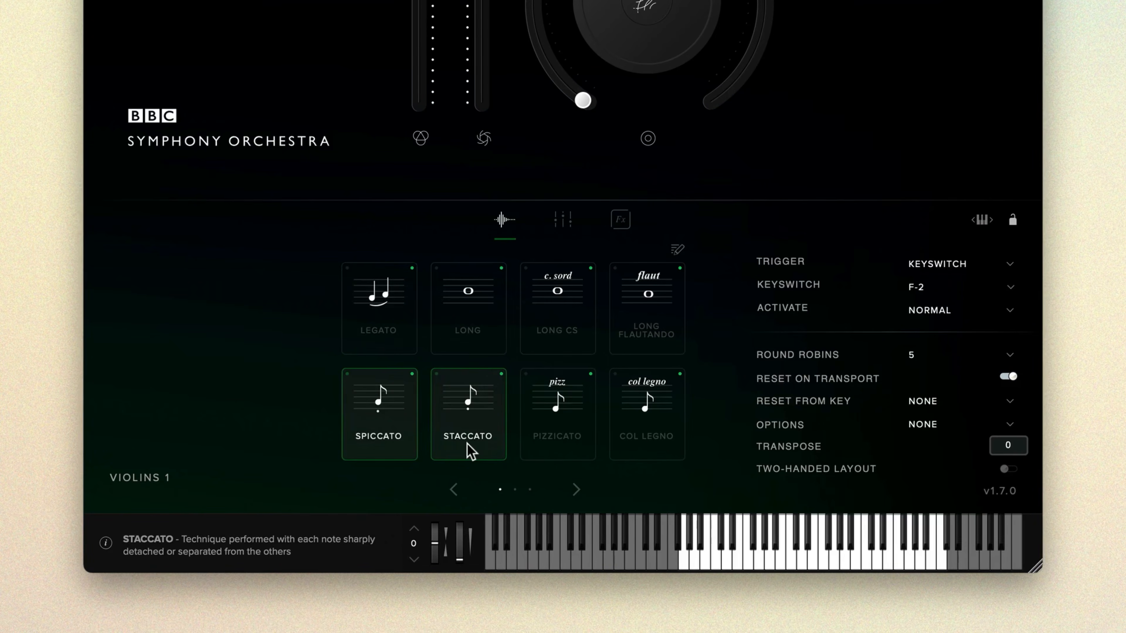
click(550, 458)
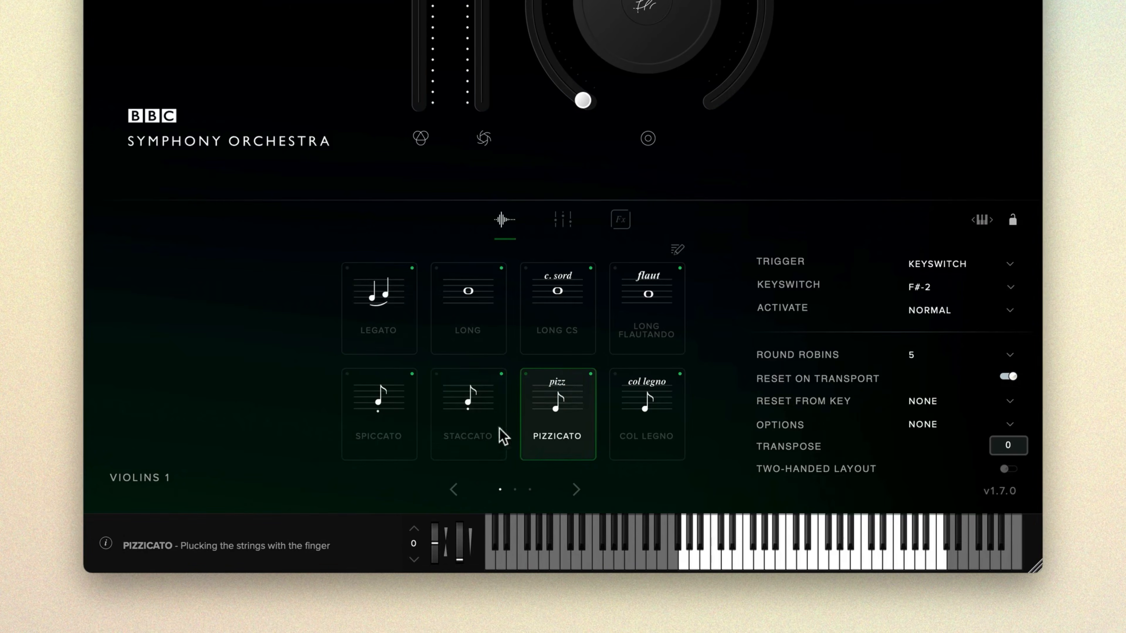
click(484, 348)
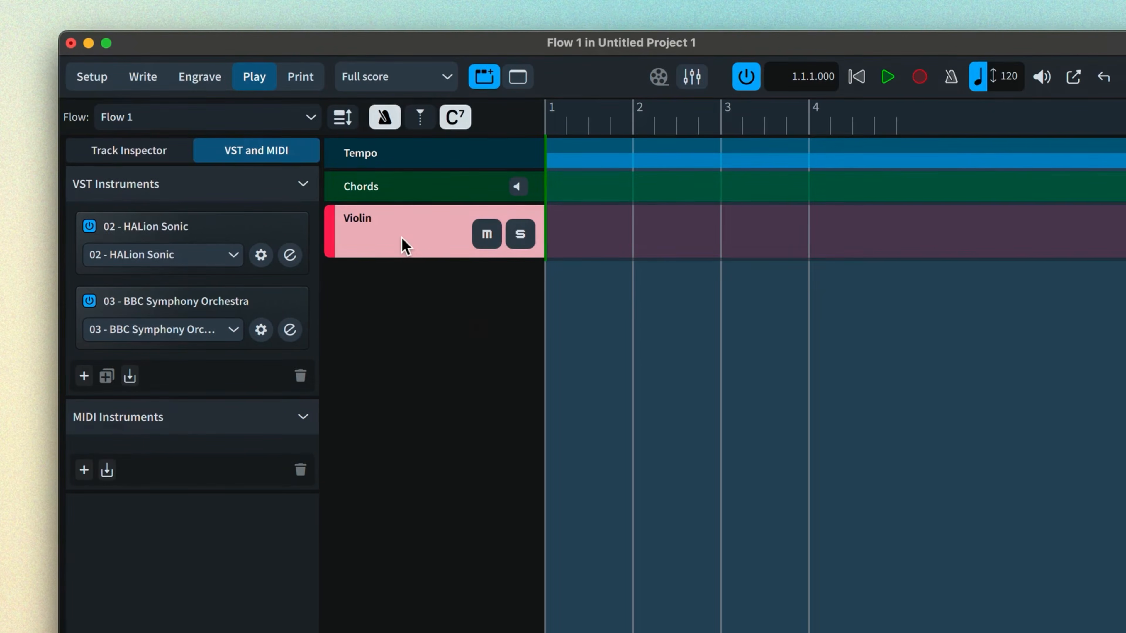
Step: Route the Violin track to the 03 - BBC Symphony Orchestra instrument
click(176, 156)
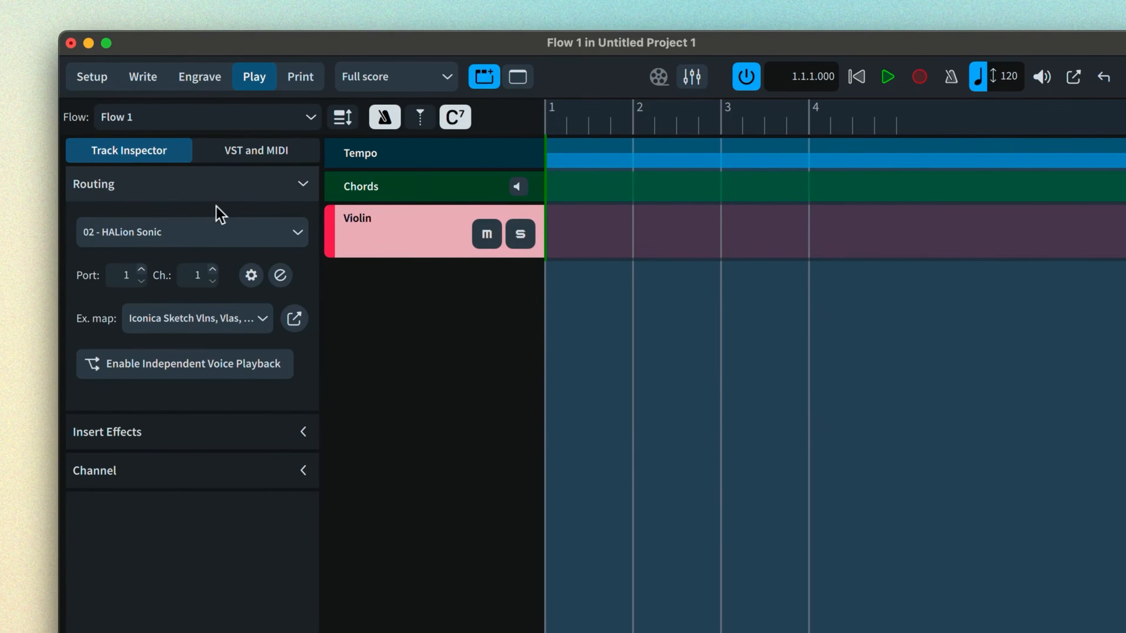
click(214, 231)
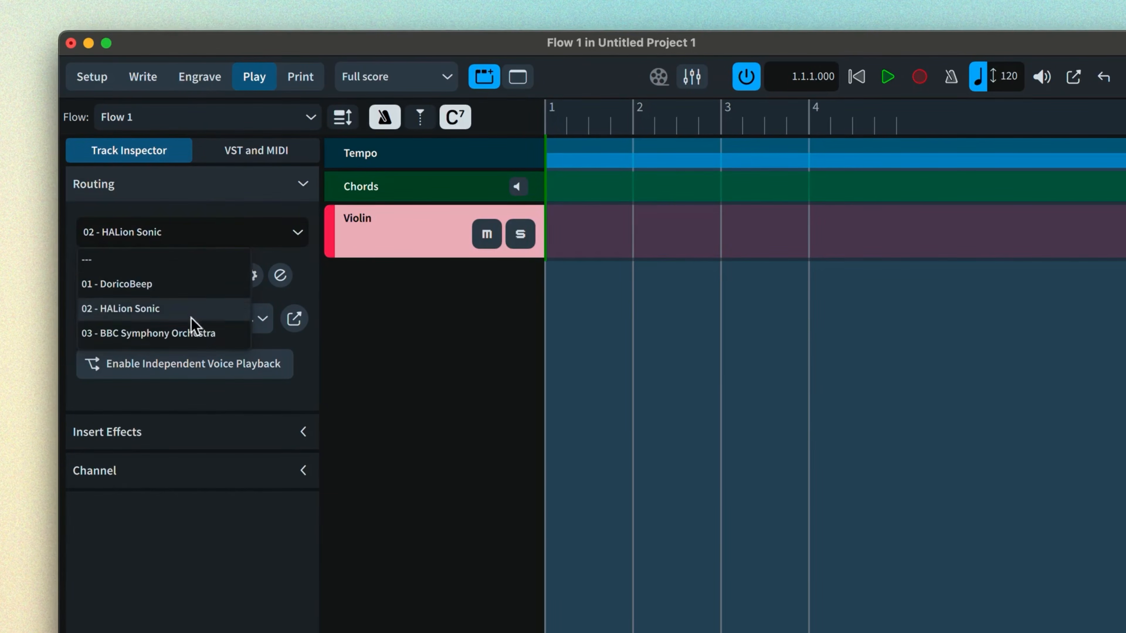
click(191, 337)
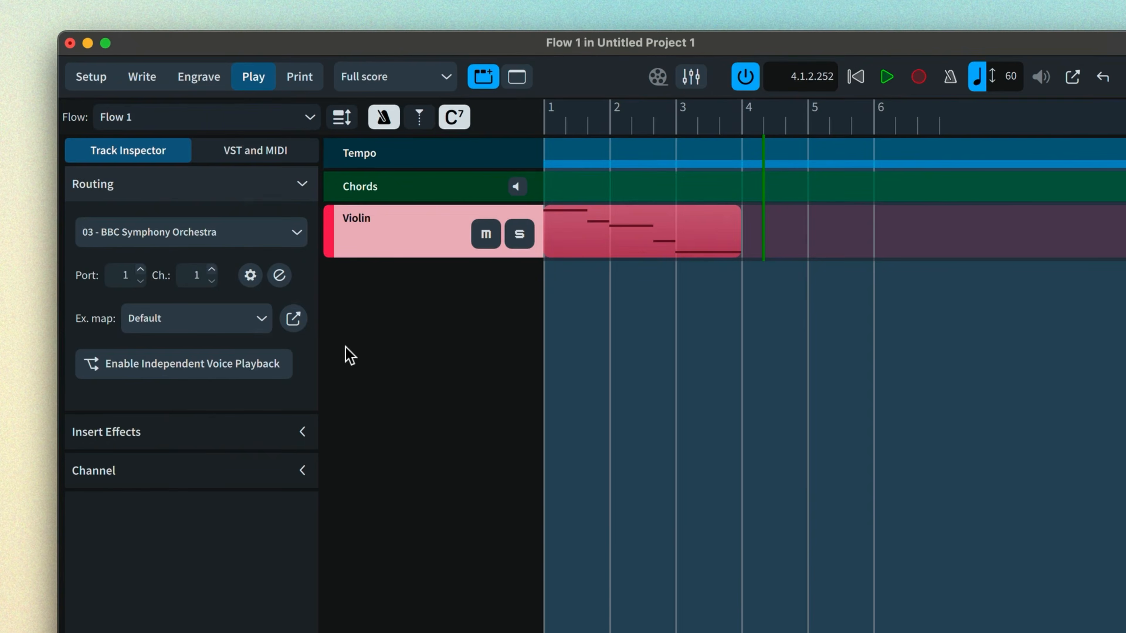
Step: Create an expression map named BBC SO Violins, unlock its ID, and enter the creator's name
click(262, 318)
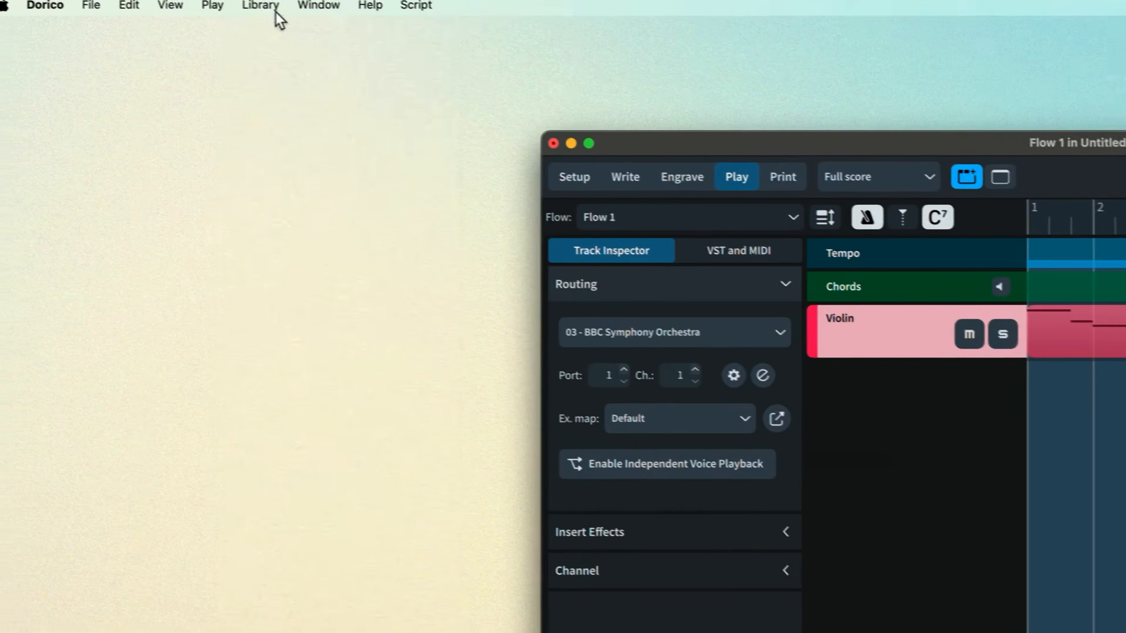
click(277, 12)
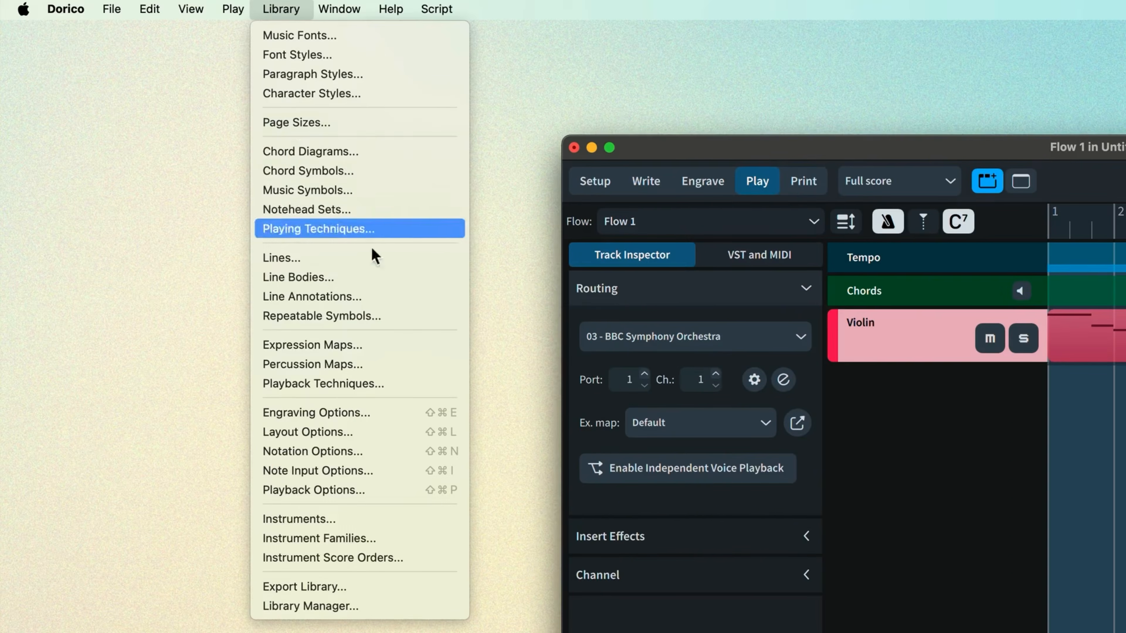
click(400, 349)
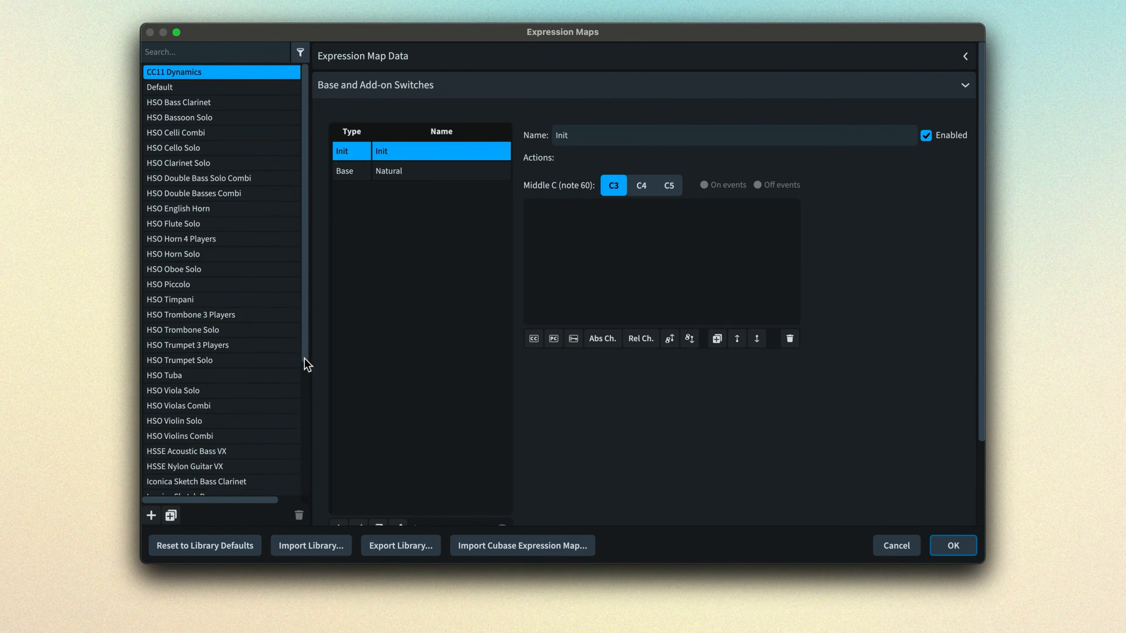
drag(305, 358, 307, 476)
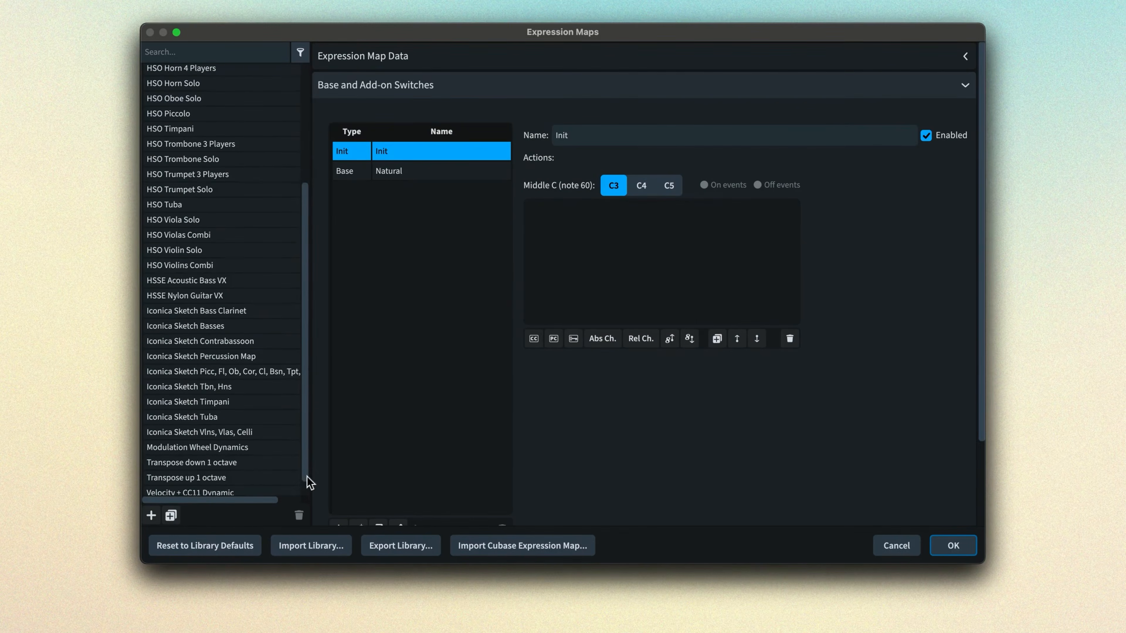
click(151, 516)
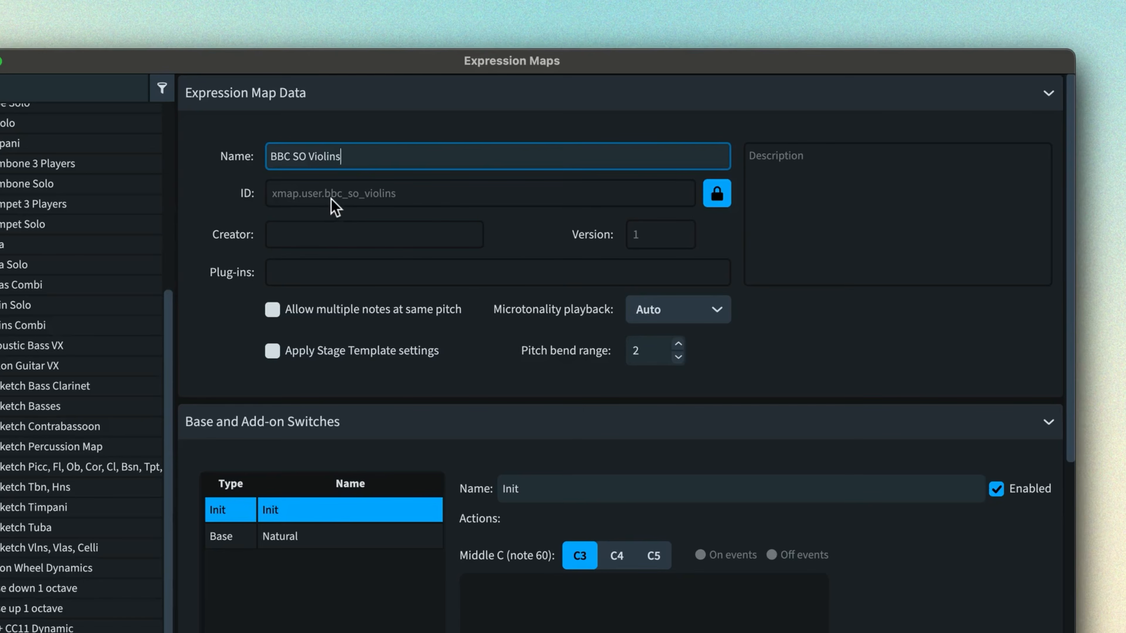
click(714, 199)
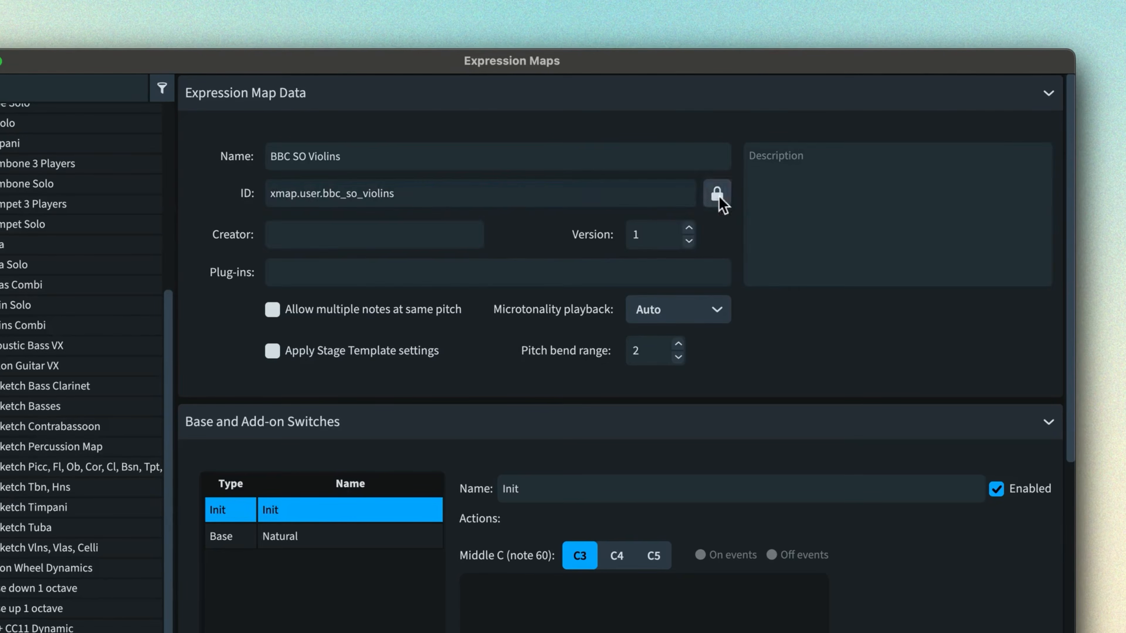
click(468, 231)
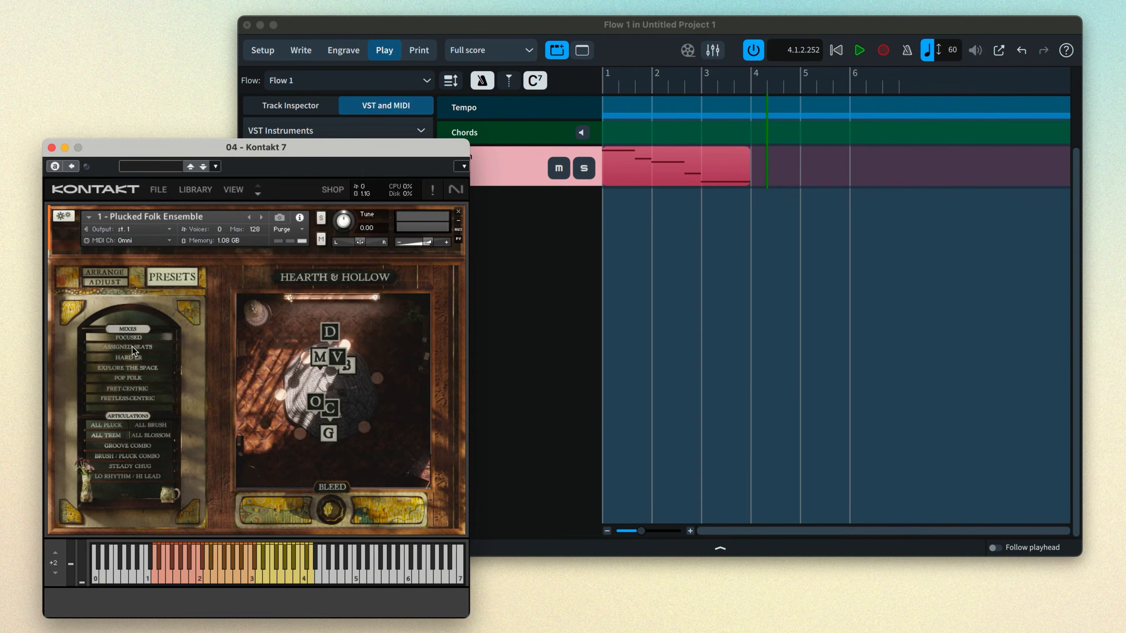
Step: Compare the Hard LR, Explore the Space, Pop Folk and Fret-Centric mixes of the Plucked Folk Ensemble in Kontakt 7
click(129, 358)
click(128, 368)
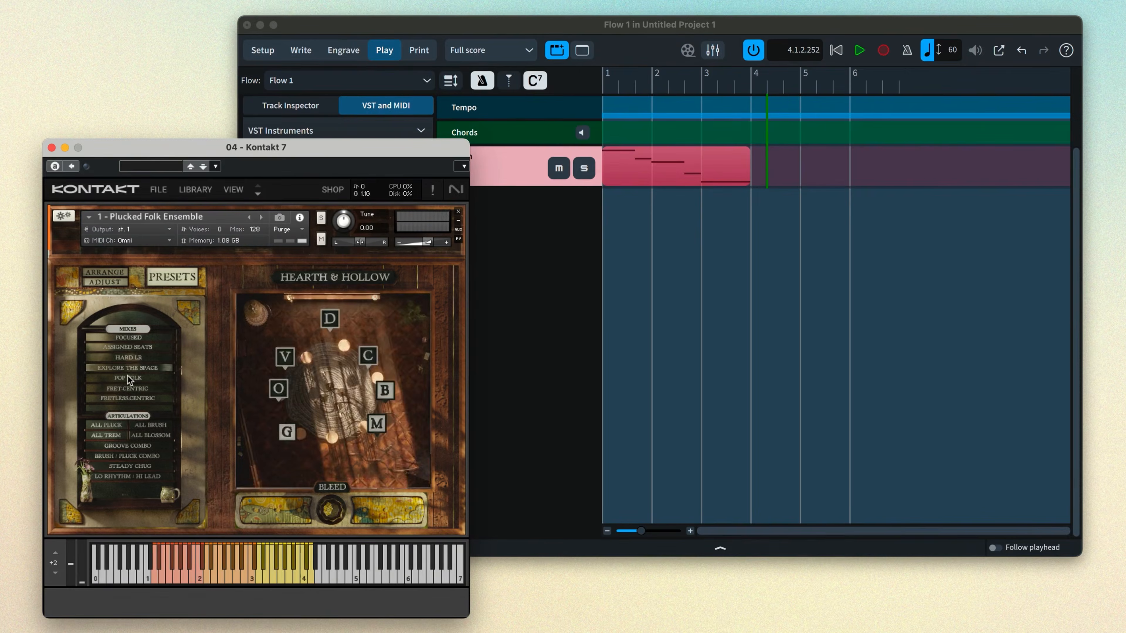
click(127, 377)
click(125, 388)
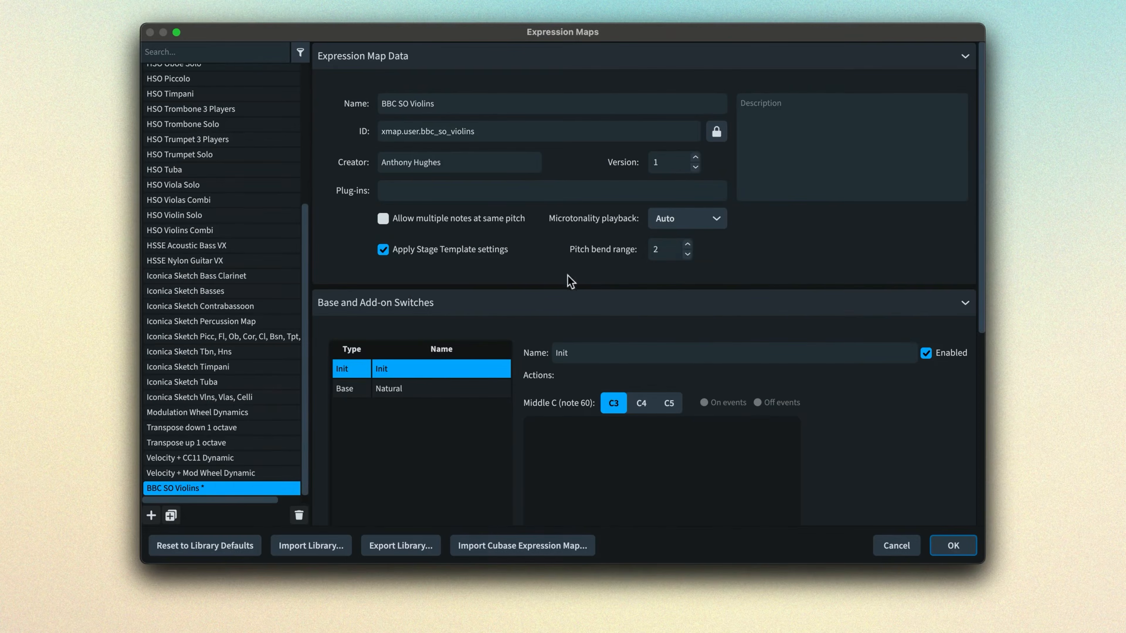
Step: Keep Microtonality playback on Auto and select the Natural base switch of the BBC SO Violins expression map
click(719, 222)
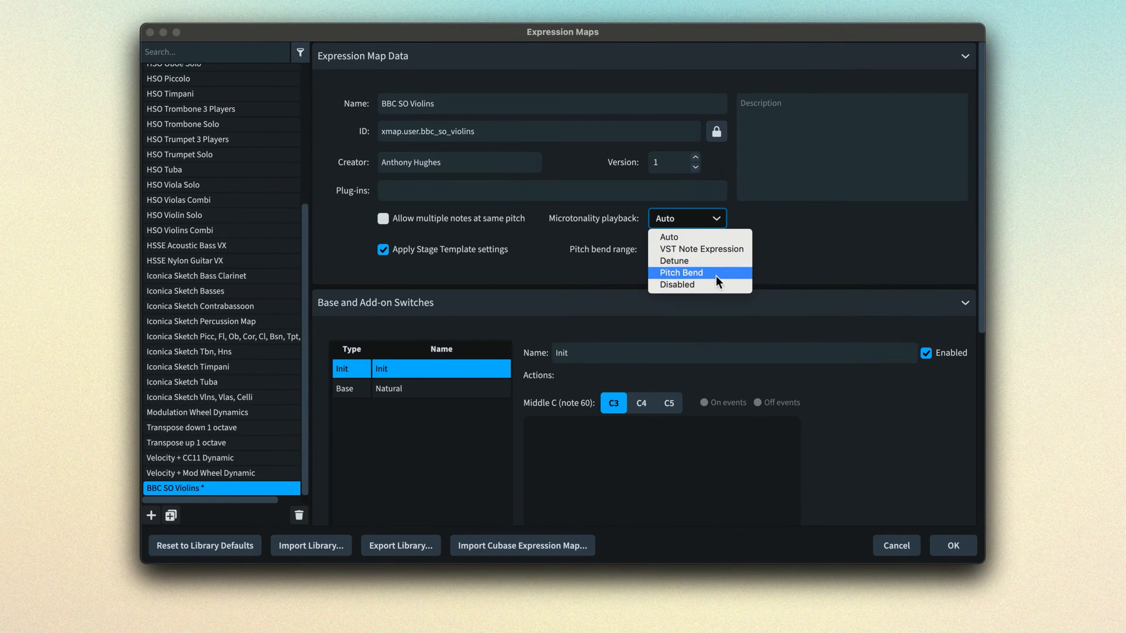
click(716, 225)
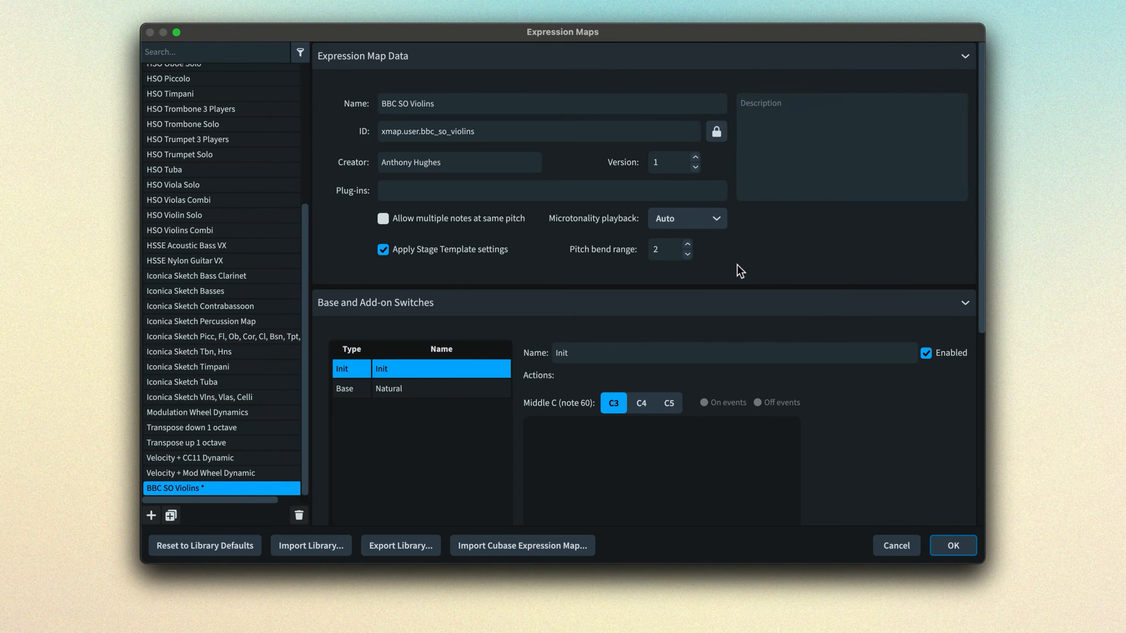
click(964, 57)
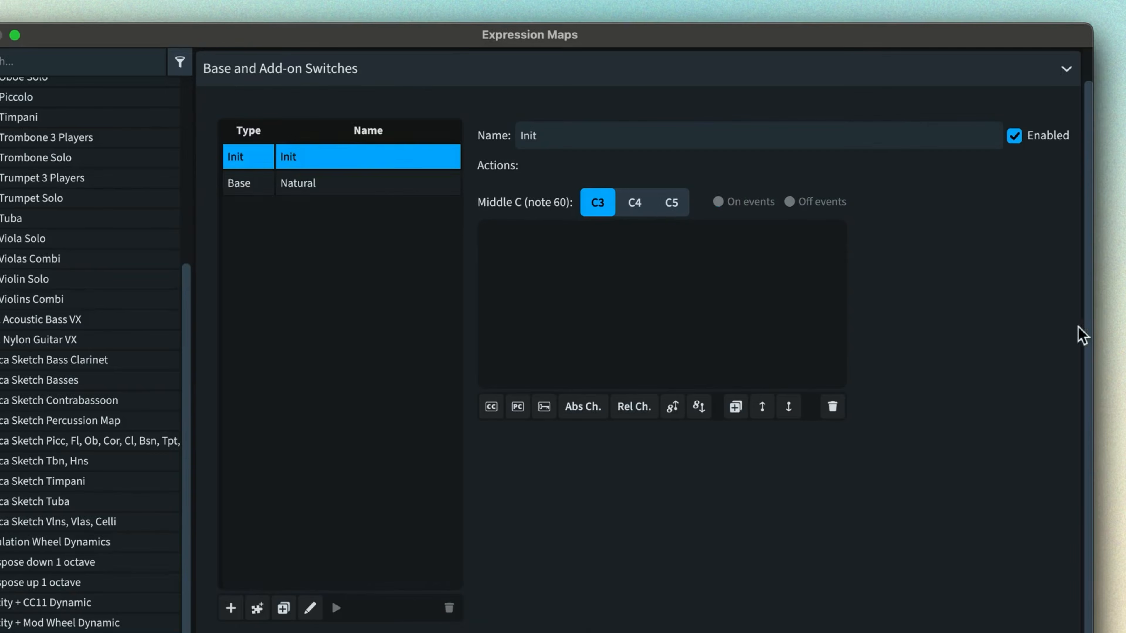
click(383, 191)
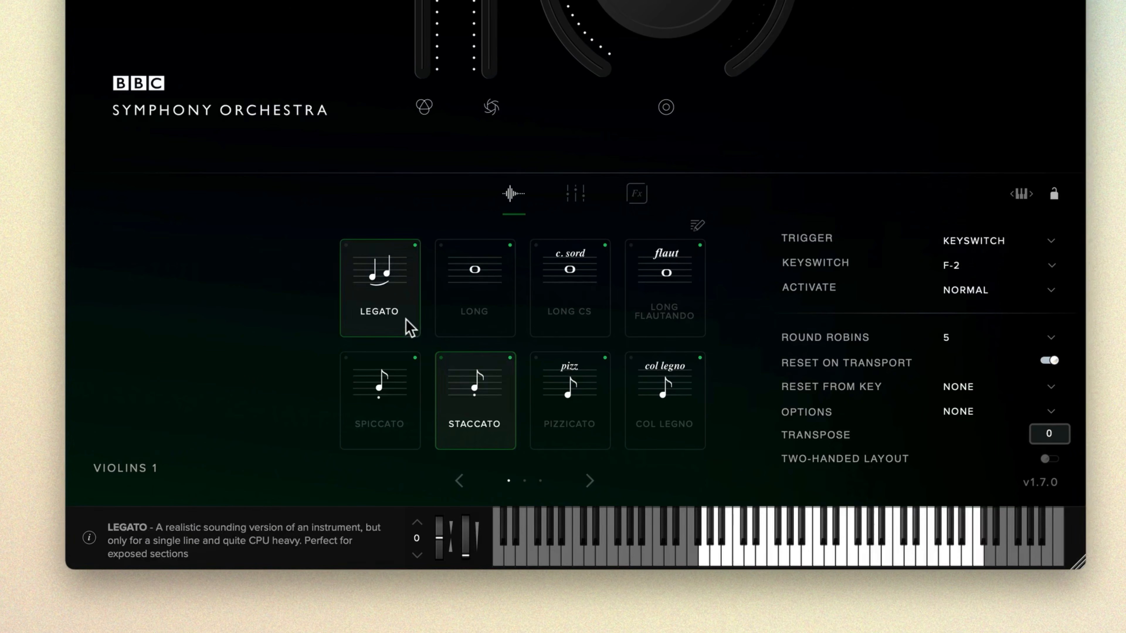
Step: Inspect the keyswitch assignments of the Long and Legato articulations in the BBC Symphony Orchestra plug-in
click(496, 319)
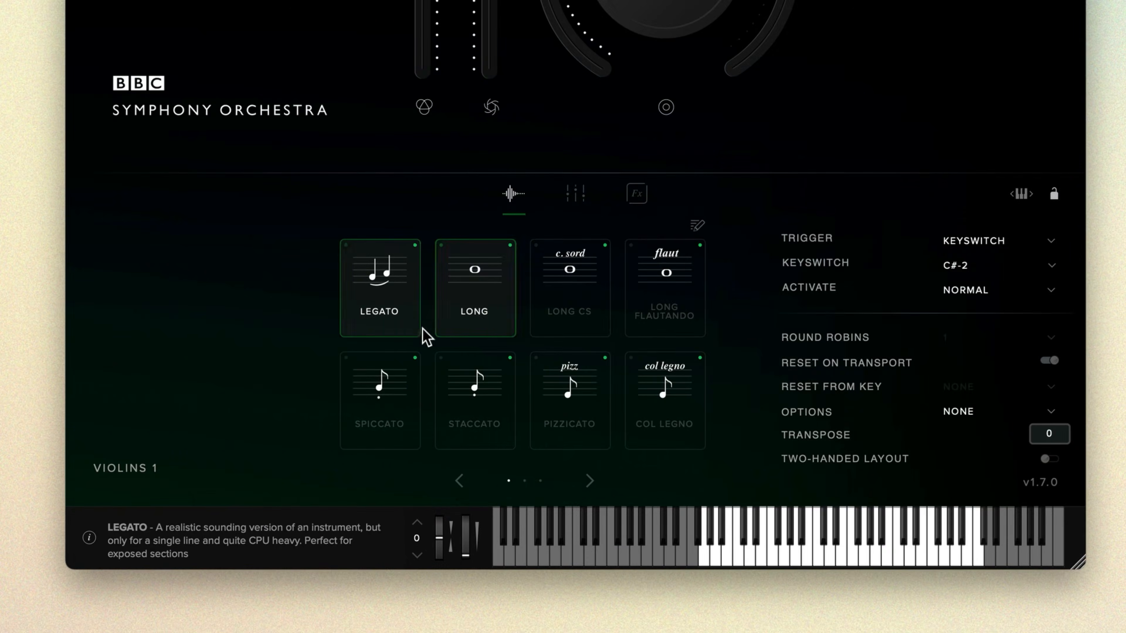
click(406, 324)
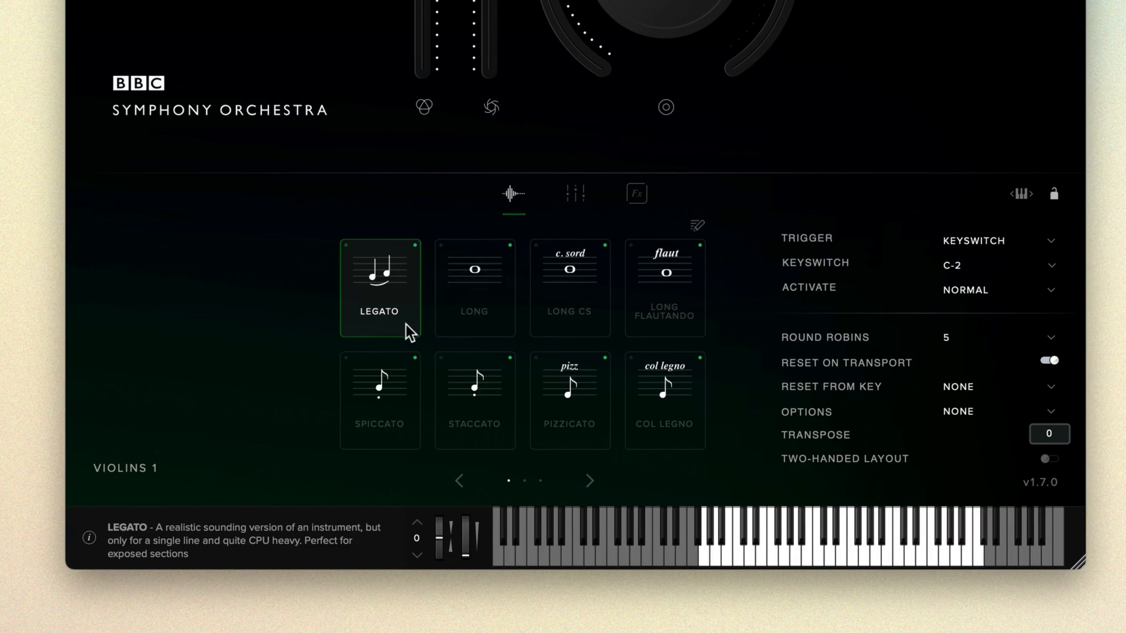
click(504, 337)
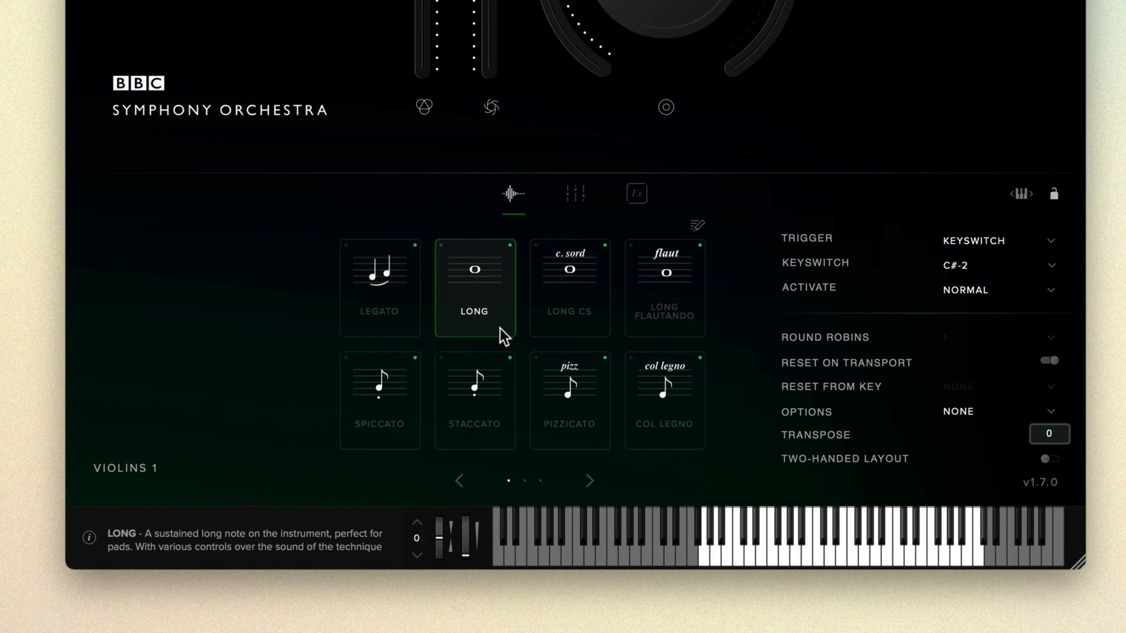
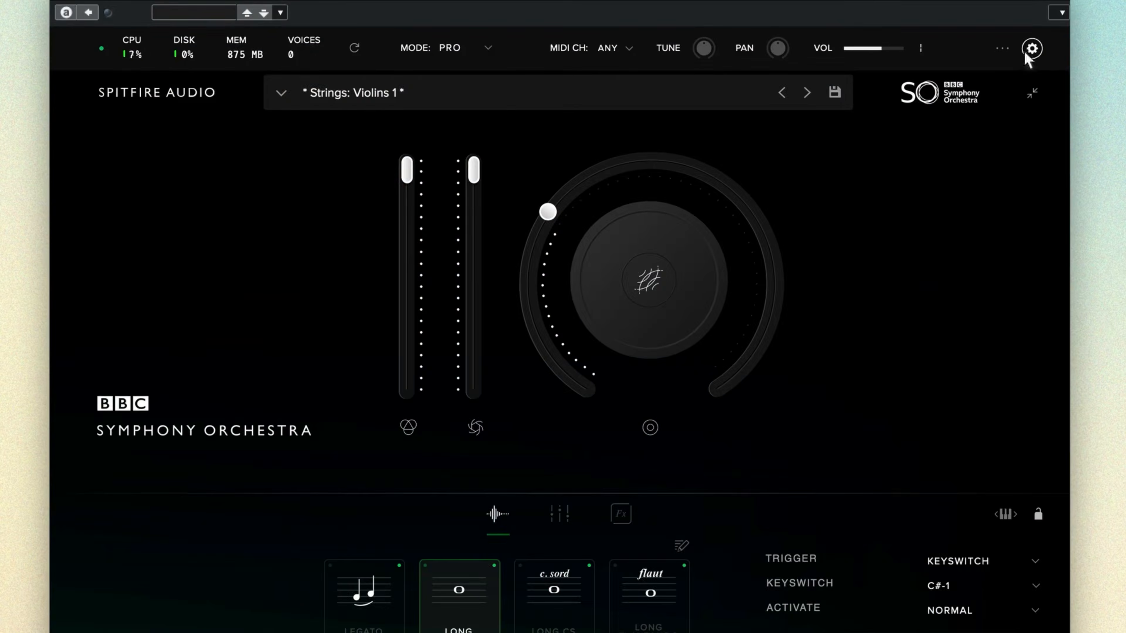
Step: Check the BBC Symphony Orchestra plug-in's settings and set Middle C (note 60) to C4 in the expression map and the general preferences
click(1027, 49)
click(303, 337)
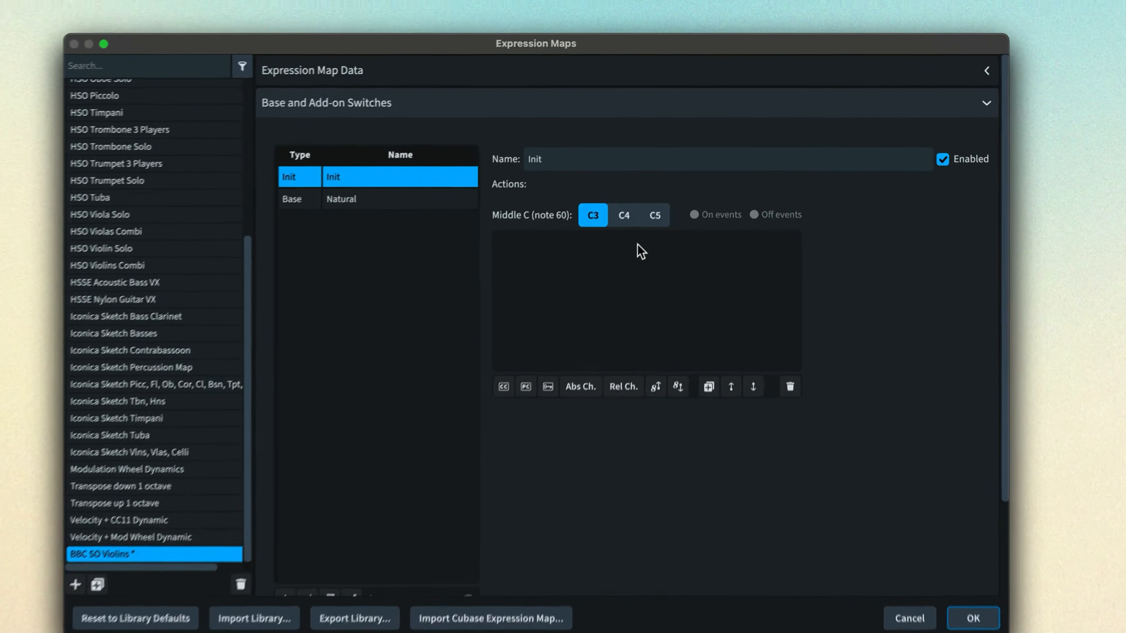
click(608, 250)
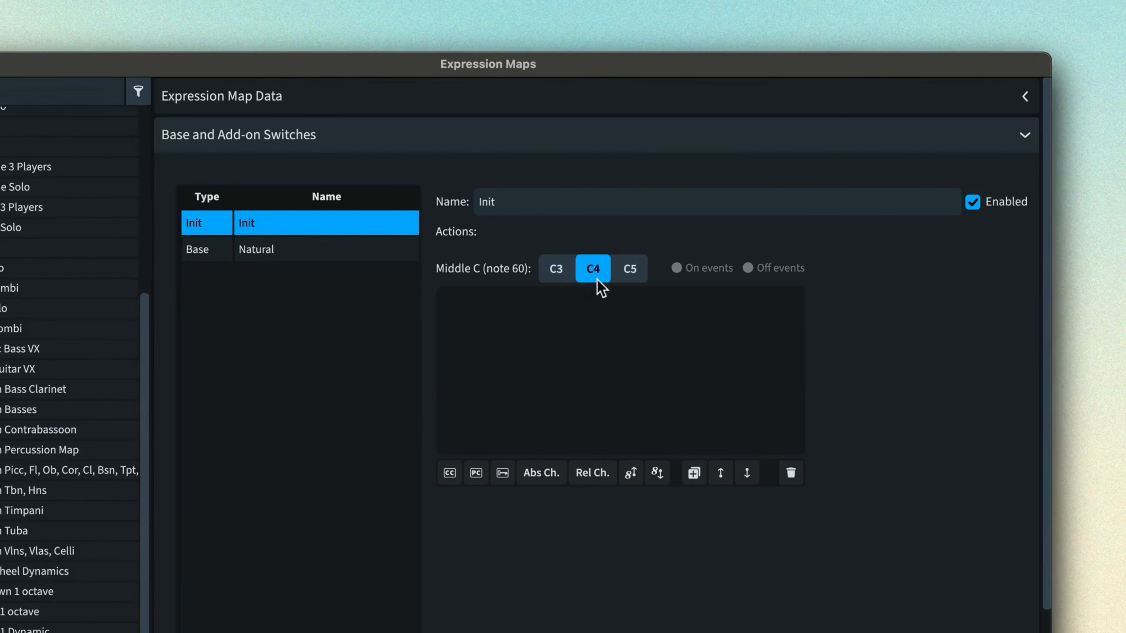
click(634, 284)
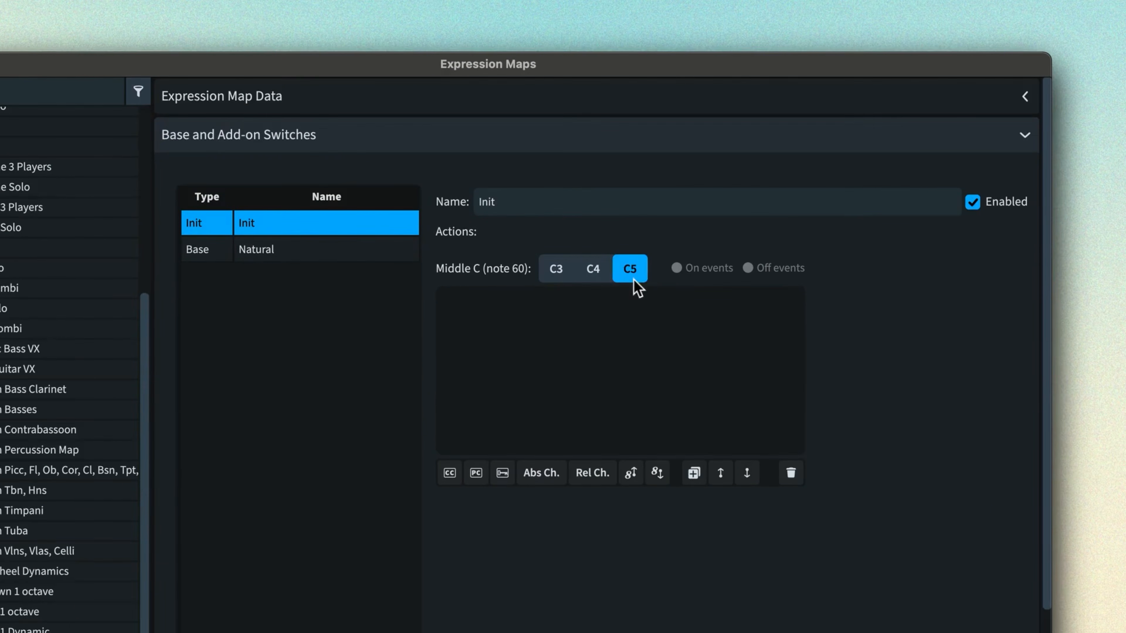
click(596, 276)
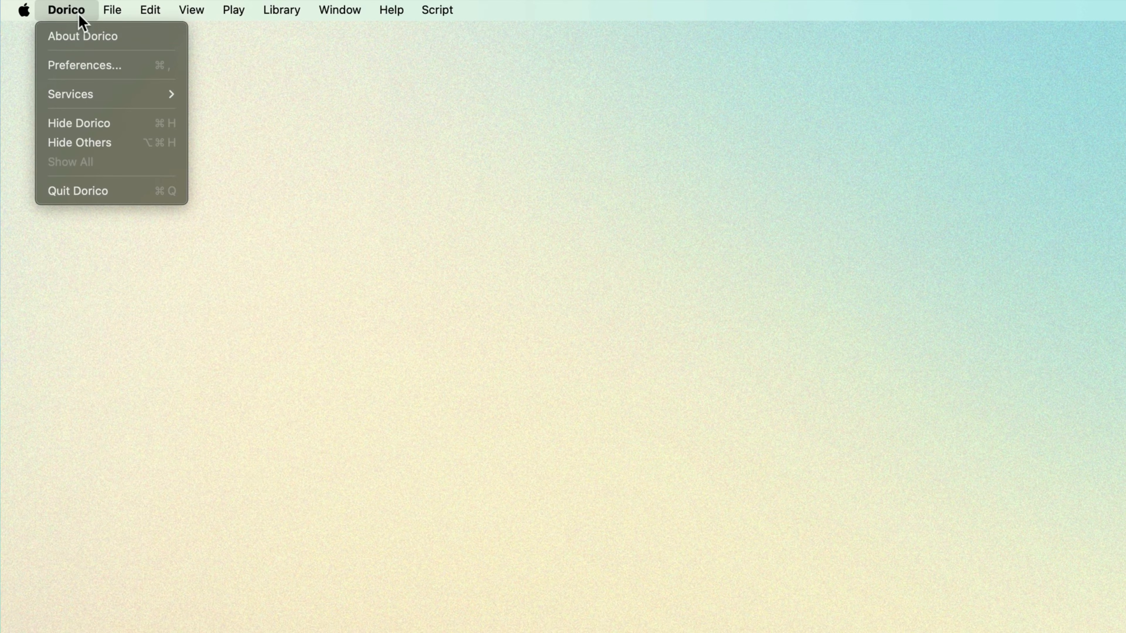
click(132, 66)
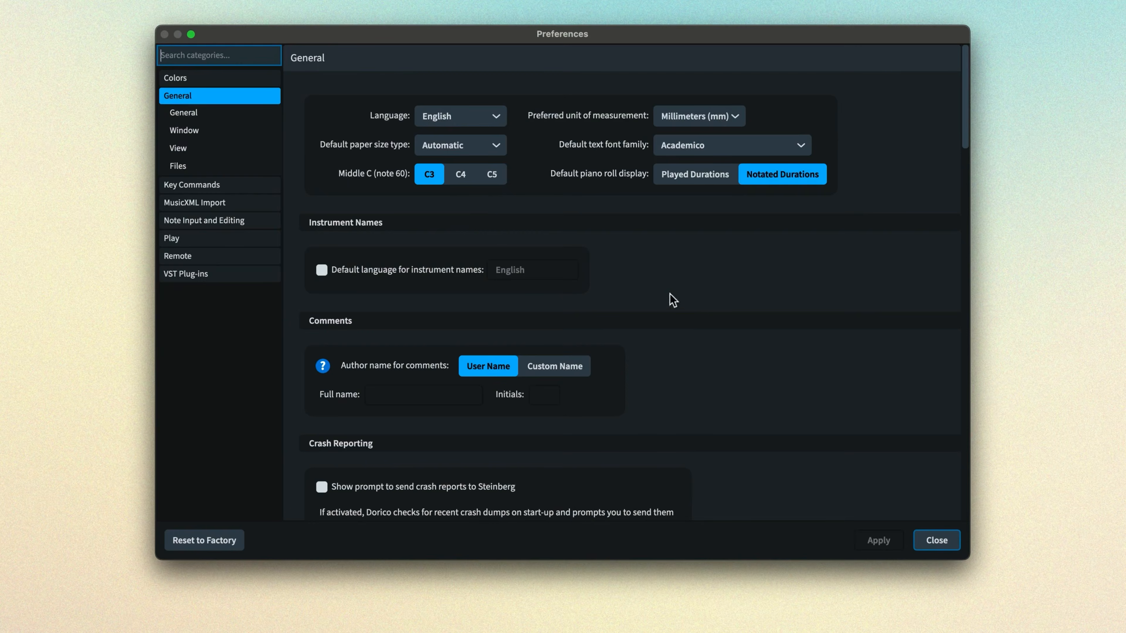
click(470, 183)
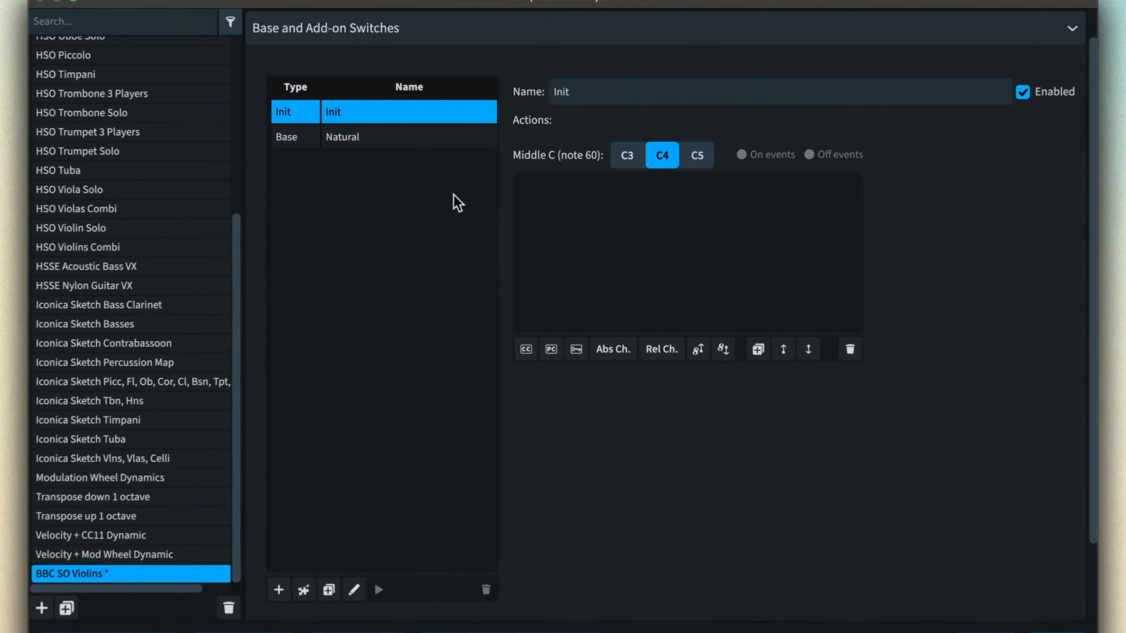
Step: Add a Key Switch action of C#-1 to the Natural base switch and confirm the expression map
click(399, 139)
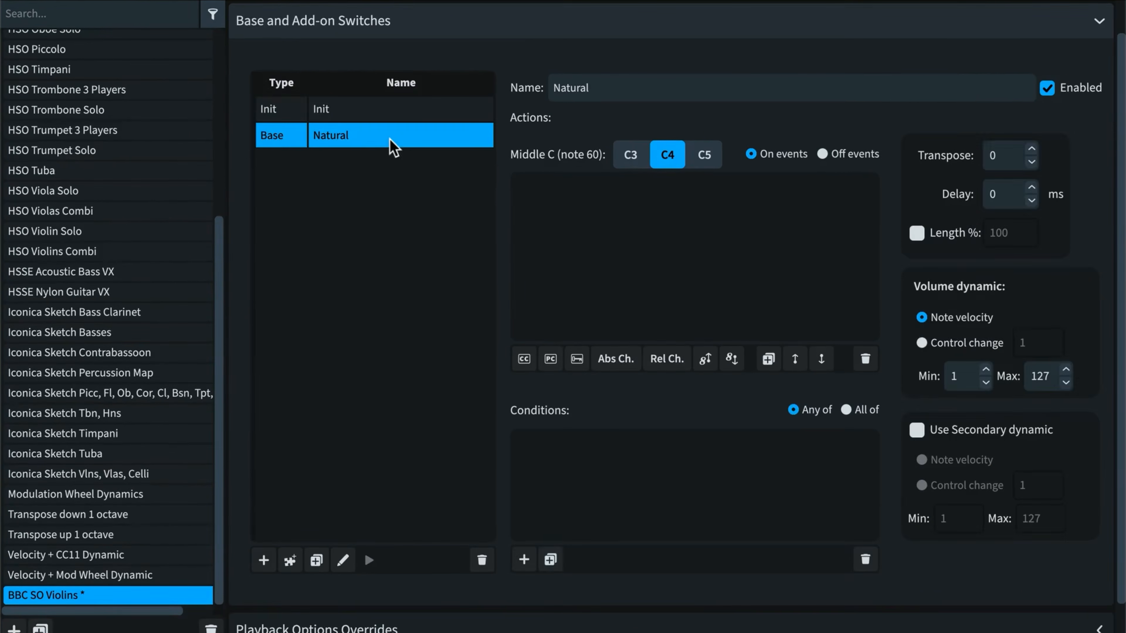
click(581, 361)
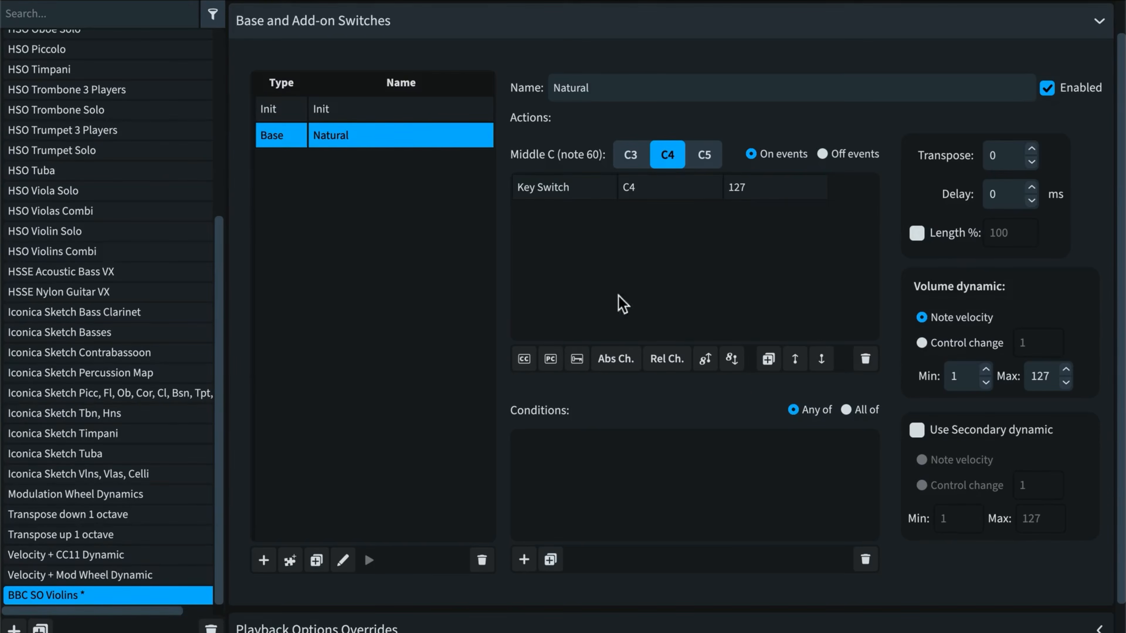
double_click(656, 190)
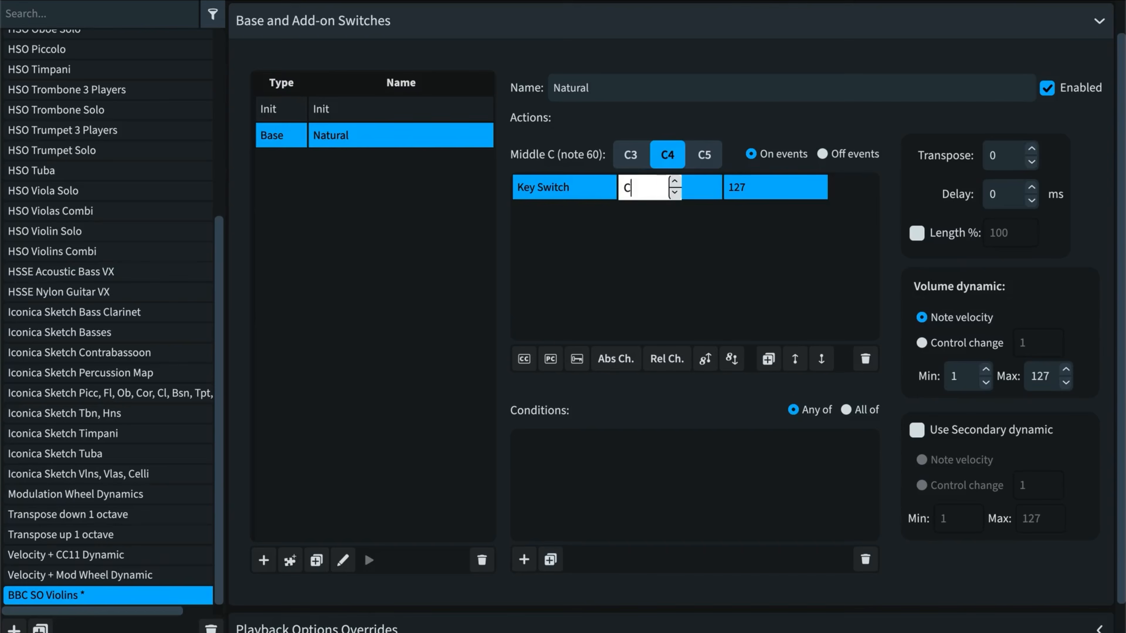
key(Return)
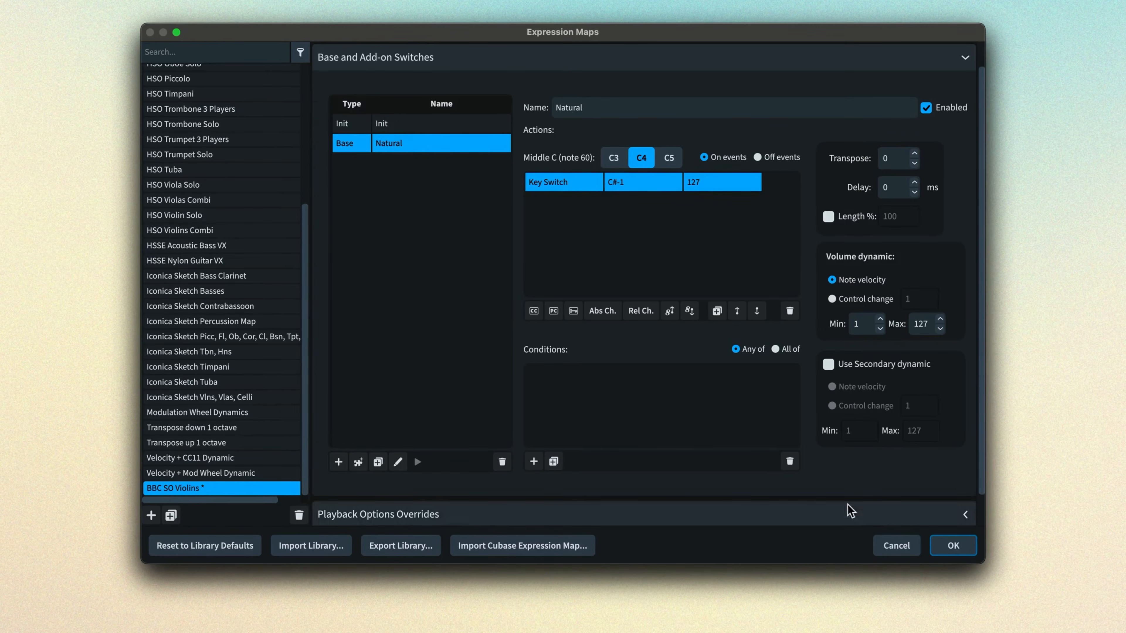
click(953, 546)
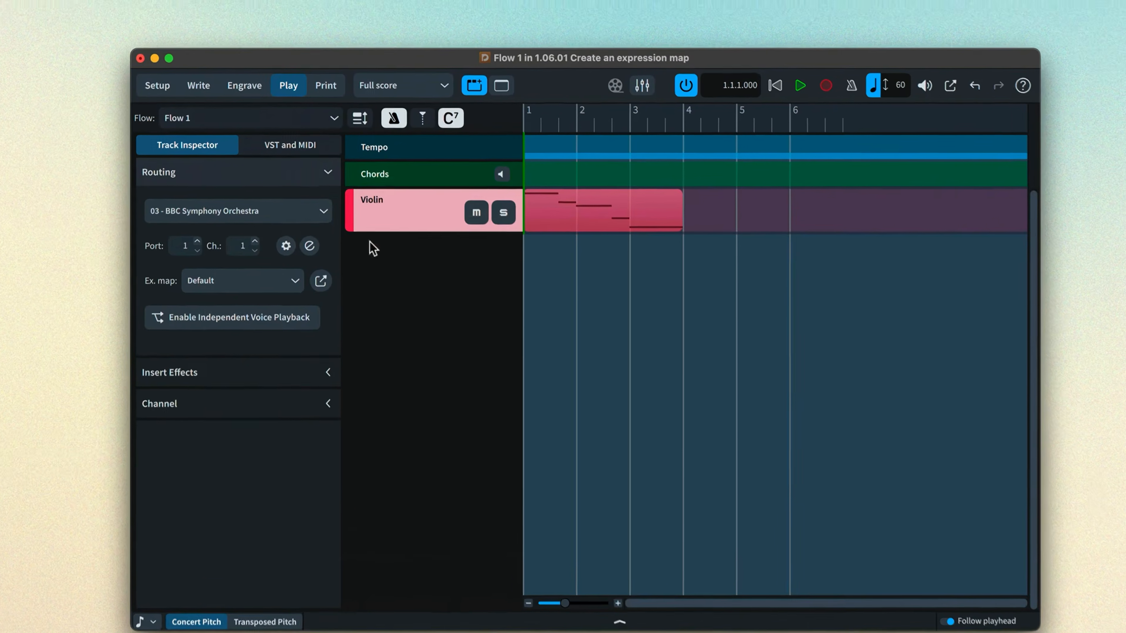
Step: Assign the BBC SO Violins expression map to the Violin track
click(296, 315)
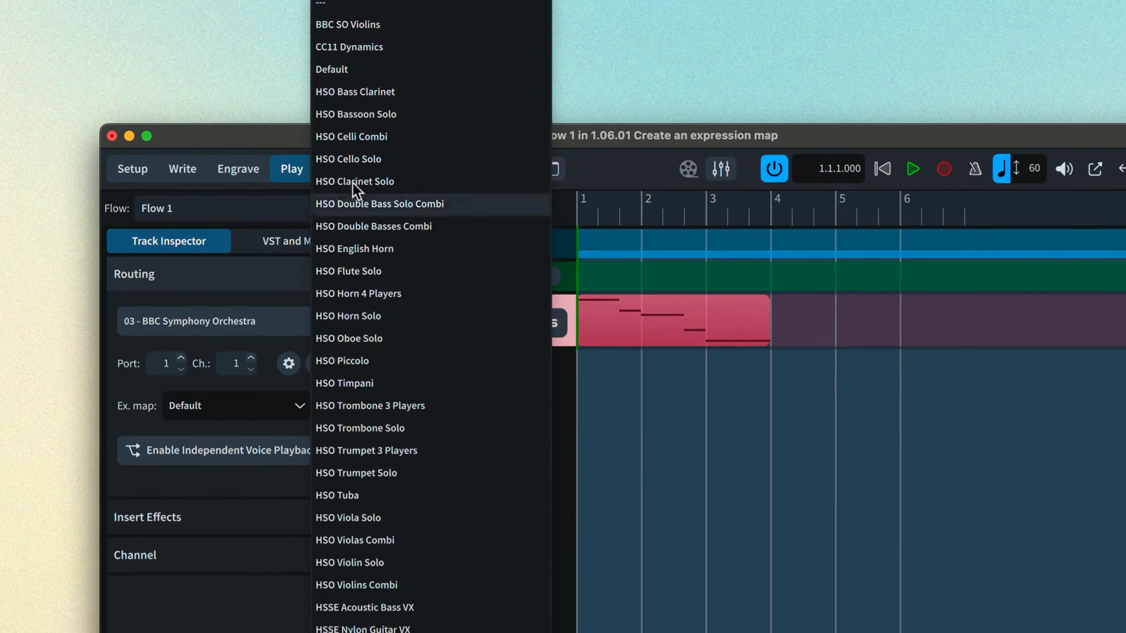
click(399, 33)
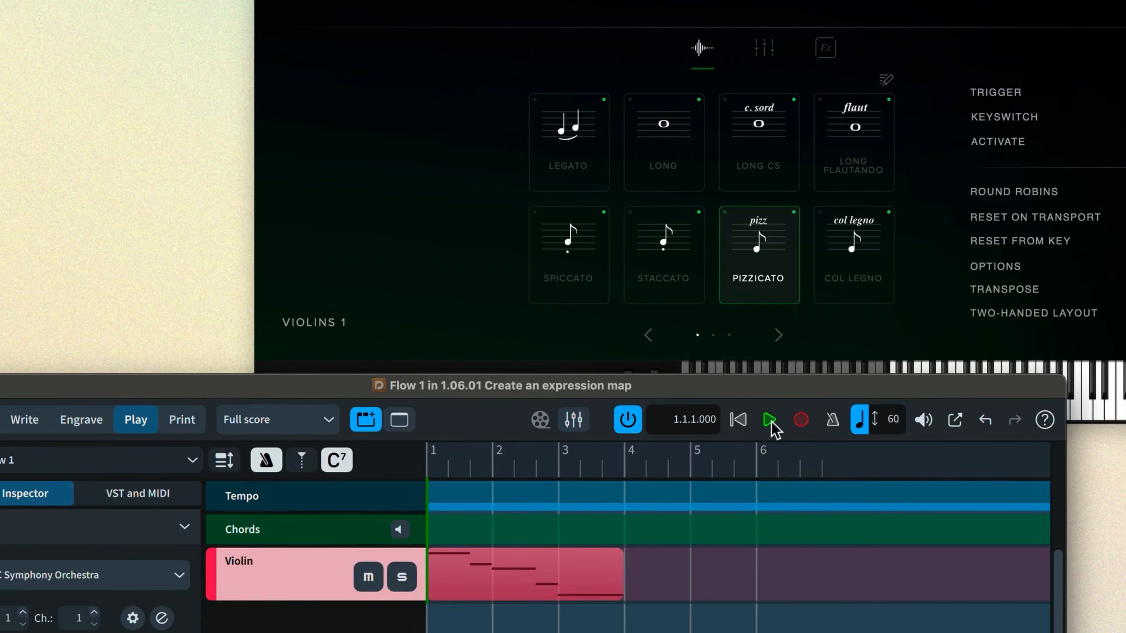
Step: Play the flow, and with Spiccato chosen in the plug-in, select the dotted half note in bar 3 to test the articulation switching
click(770, 420)
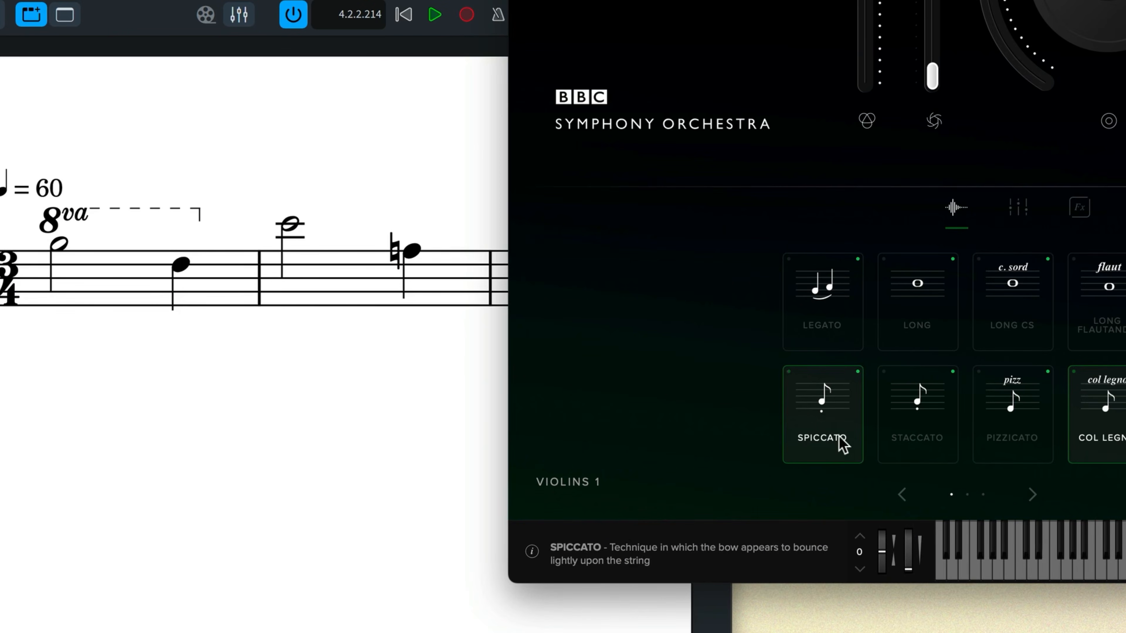
click(433, 354)
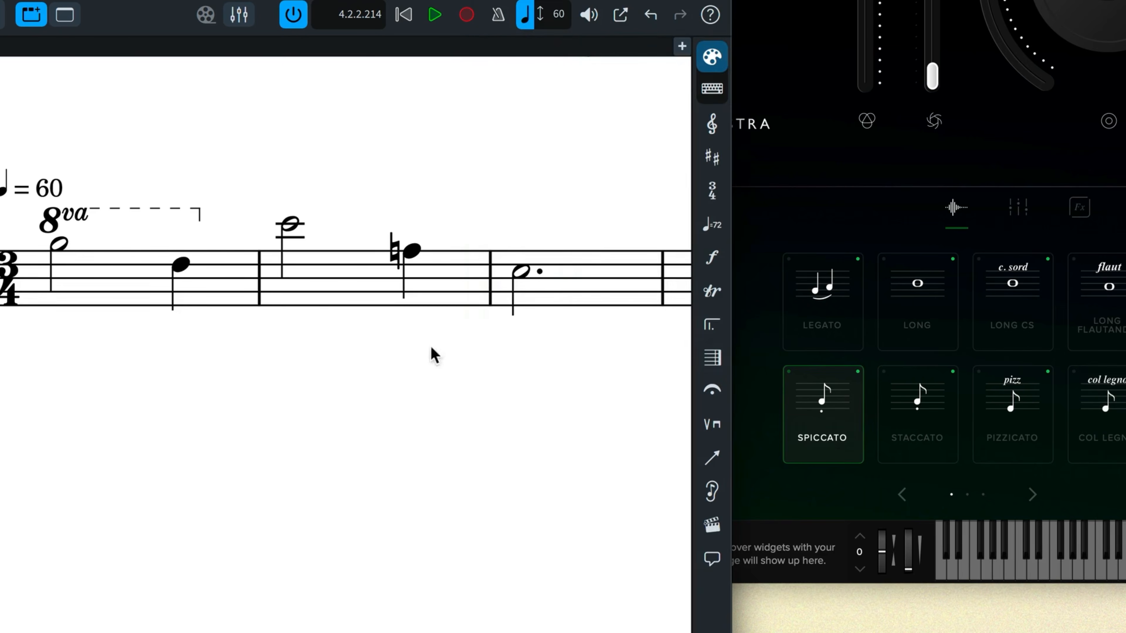
click(520, 274)
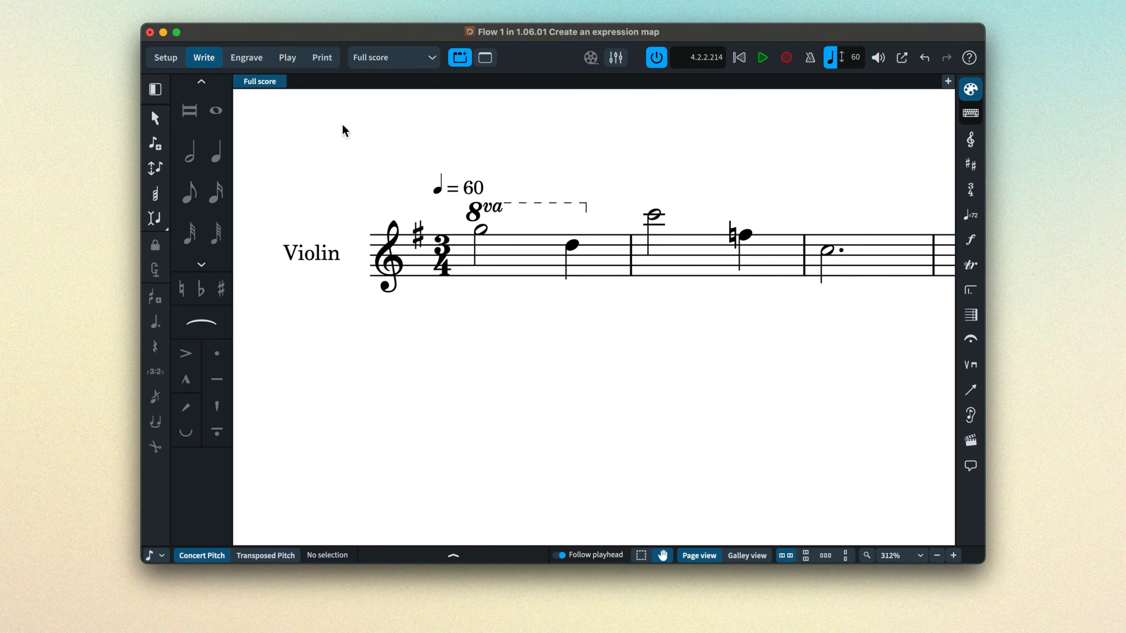
Step: Reopen the BBC SO Violins expression map and add a base switch for the Pizzicato playback technique
click(293, 57)
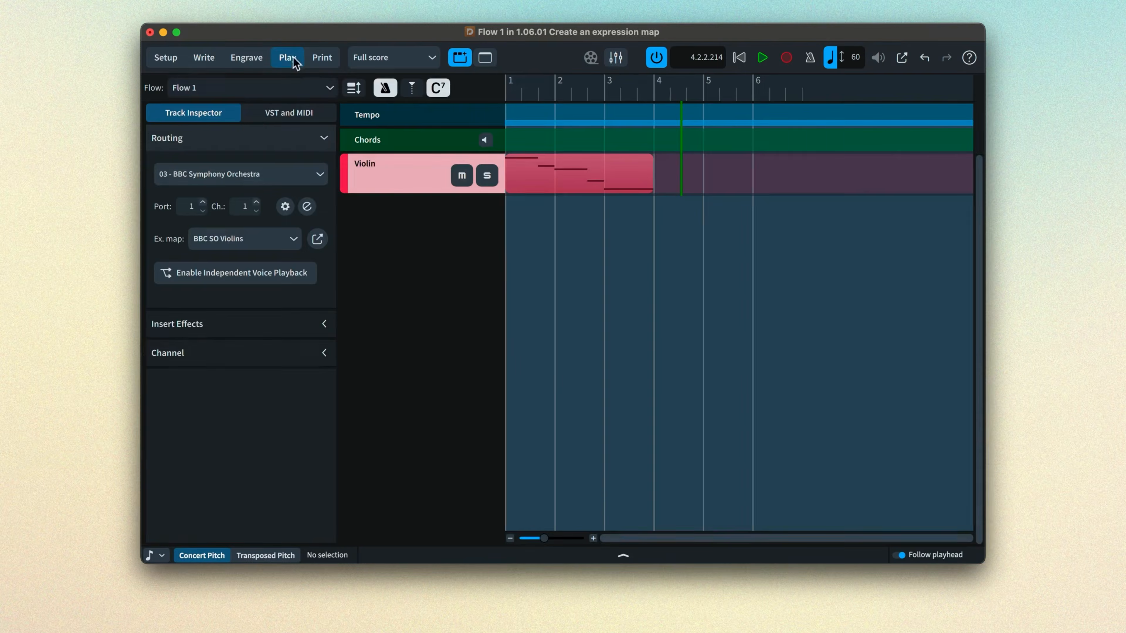
click(317, 239)
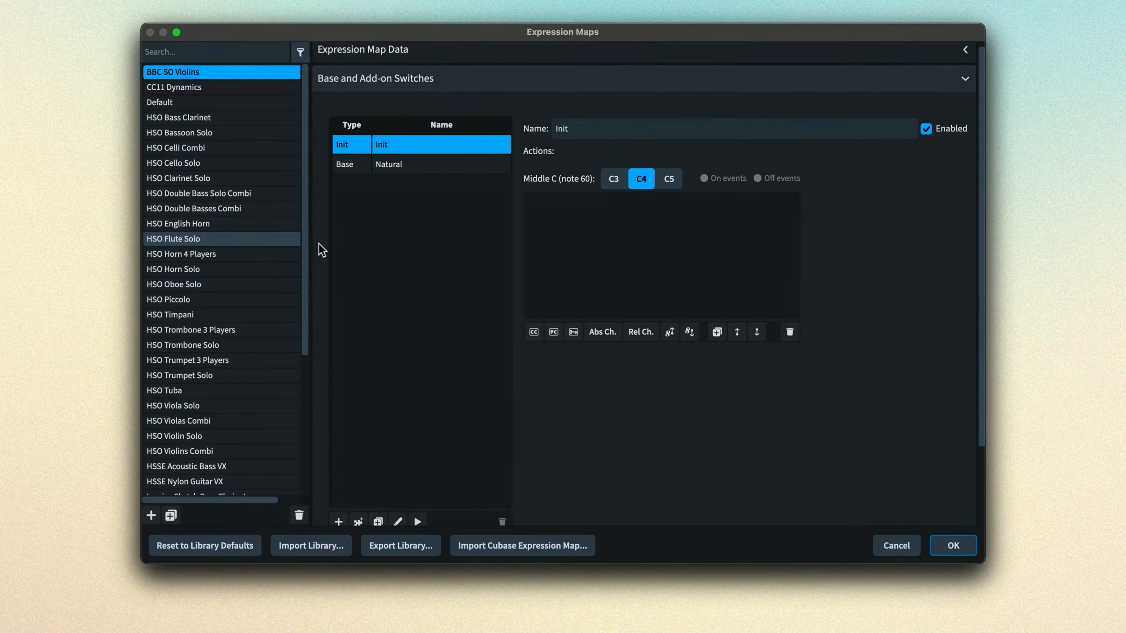
scroll(319, 249, down, 2)
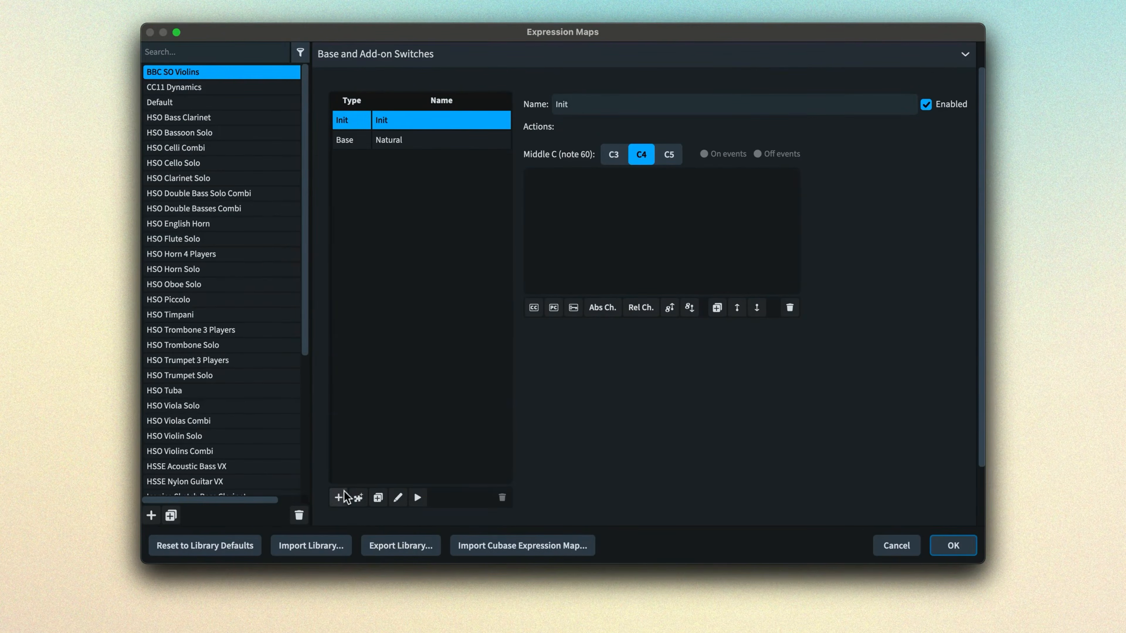
click(338, 497)
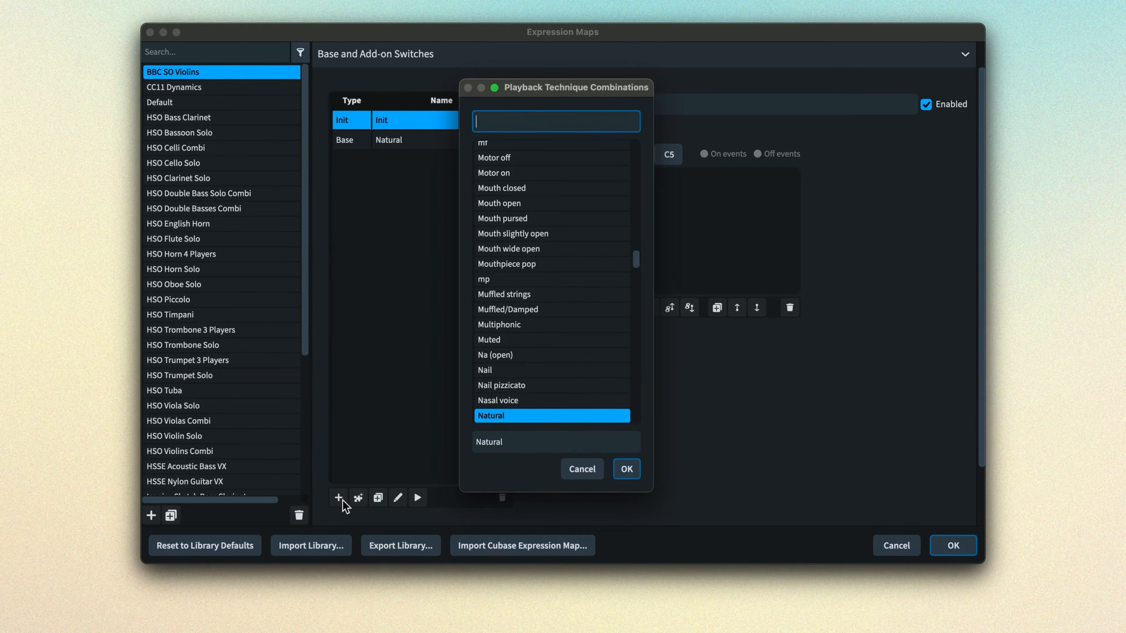
text(pizz)
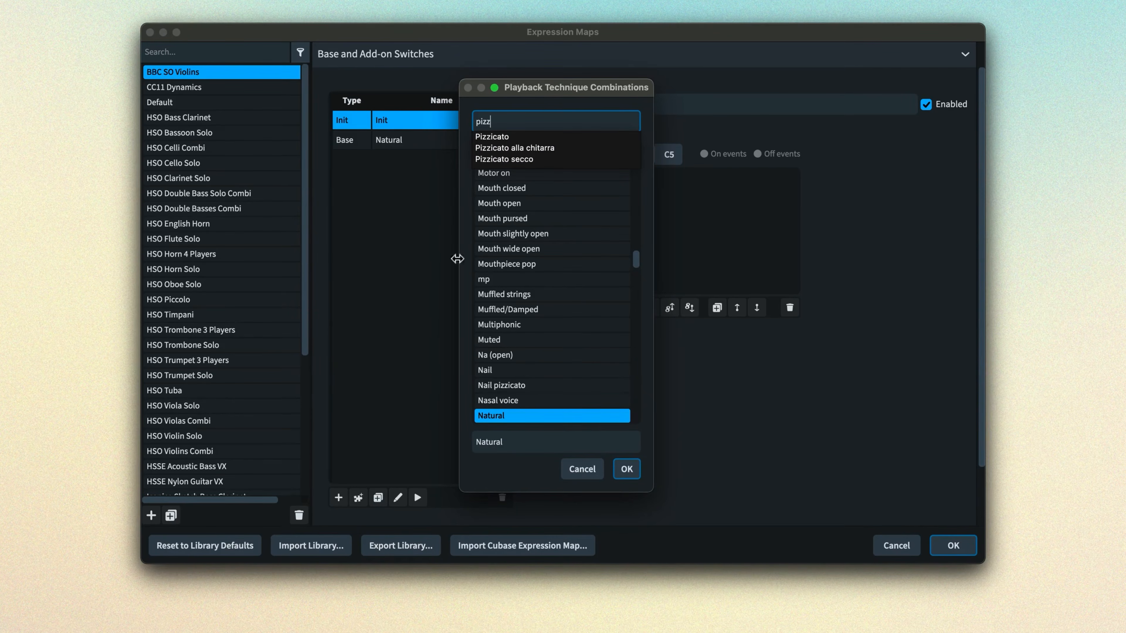
click(510, 139)
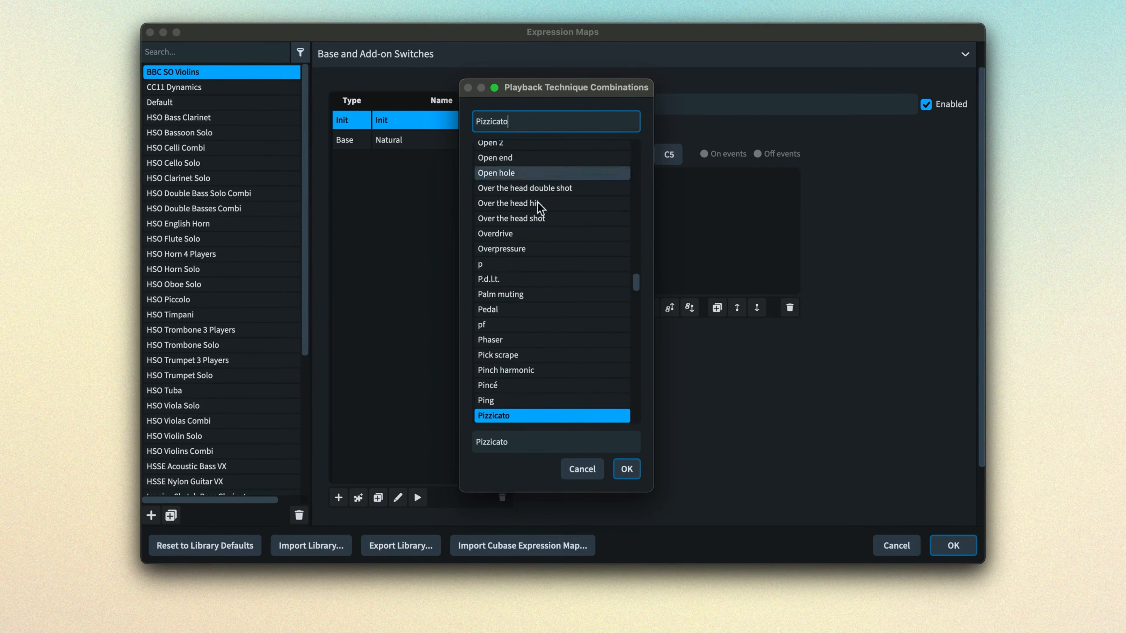
click(629, 472)
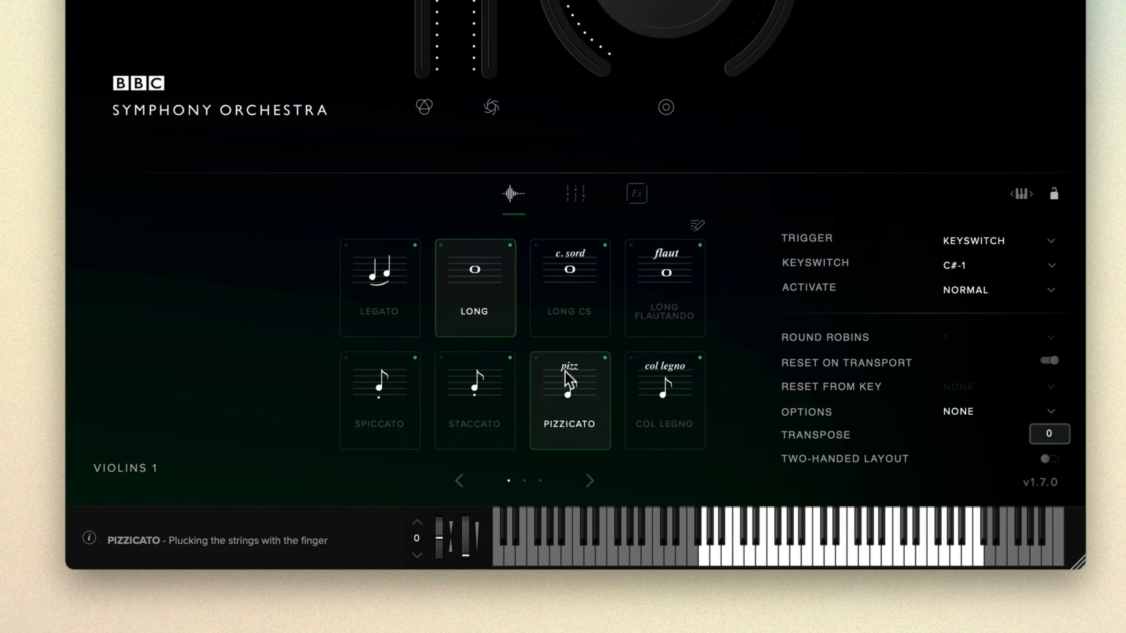
Step: Look up the plug-in's Pizzicato keyswitch and give the Pizzicato base switch a Key Switch action of F#-1
click(600, 440)
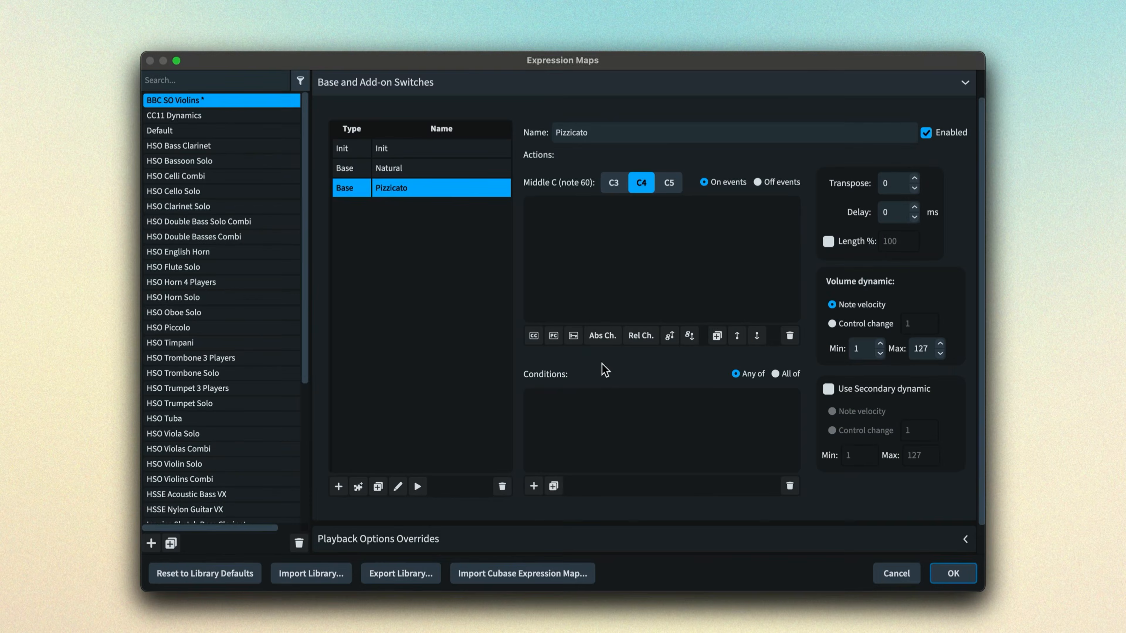
click(573, 336)
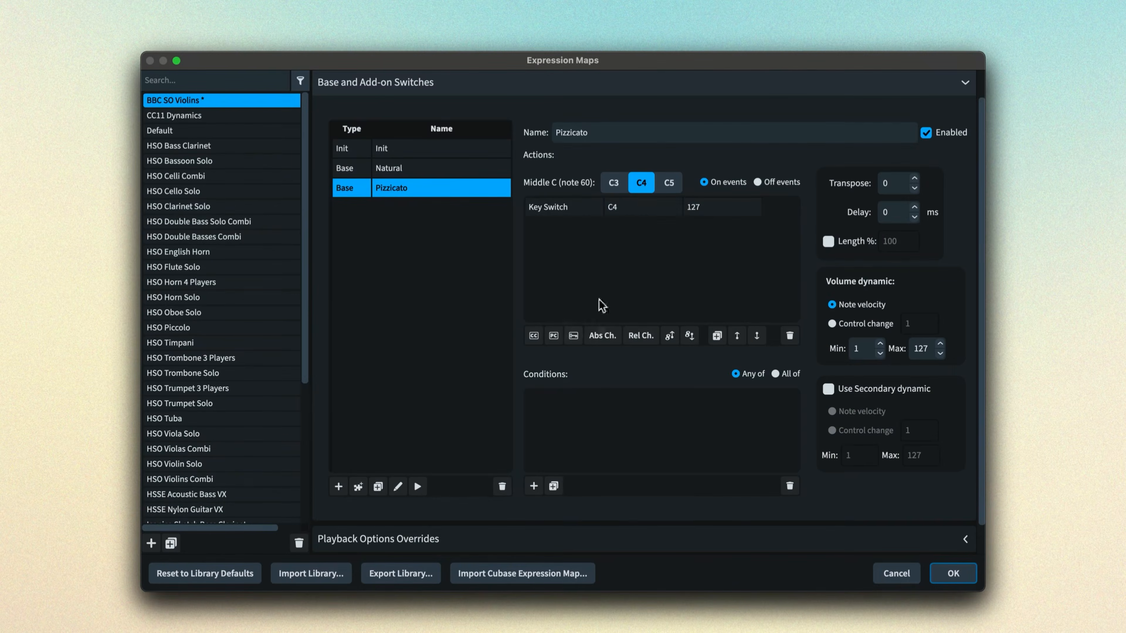
double_click(638, 209)
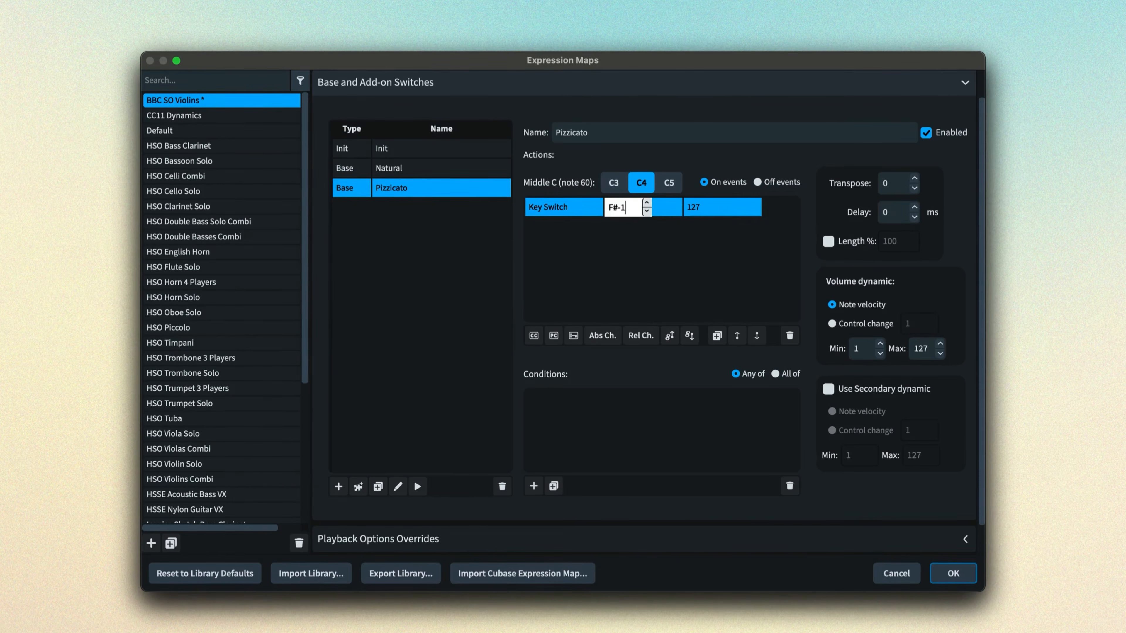
key(Return)
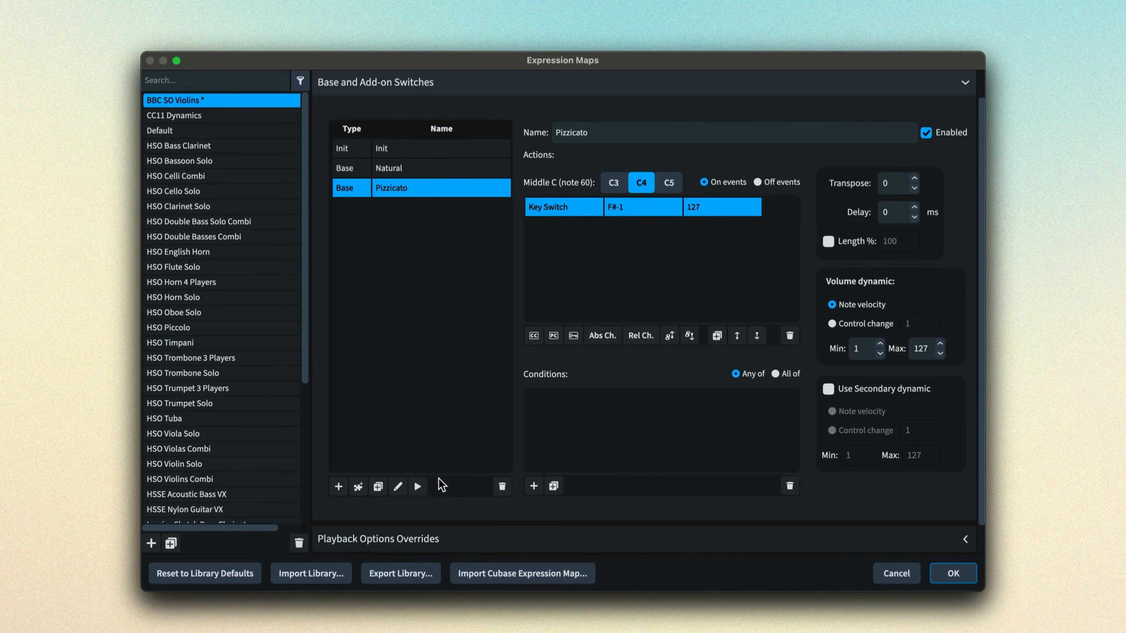
click(421, 489)
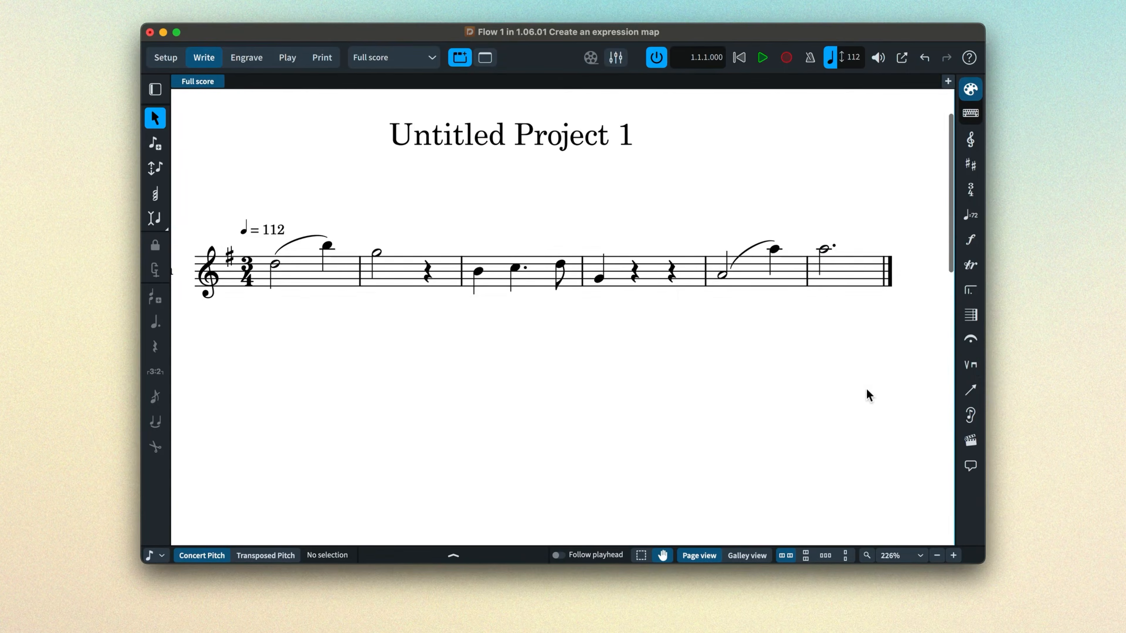
Step: Add the pizz. playing technique from the Strings category to the first note of bar 3
click(970, 364)
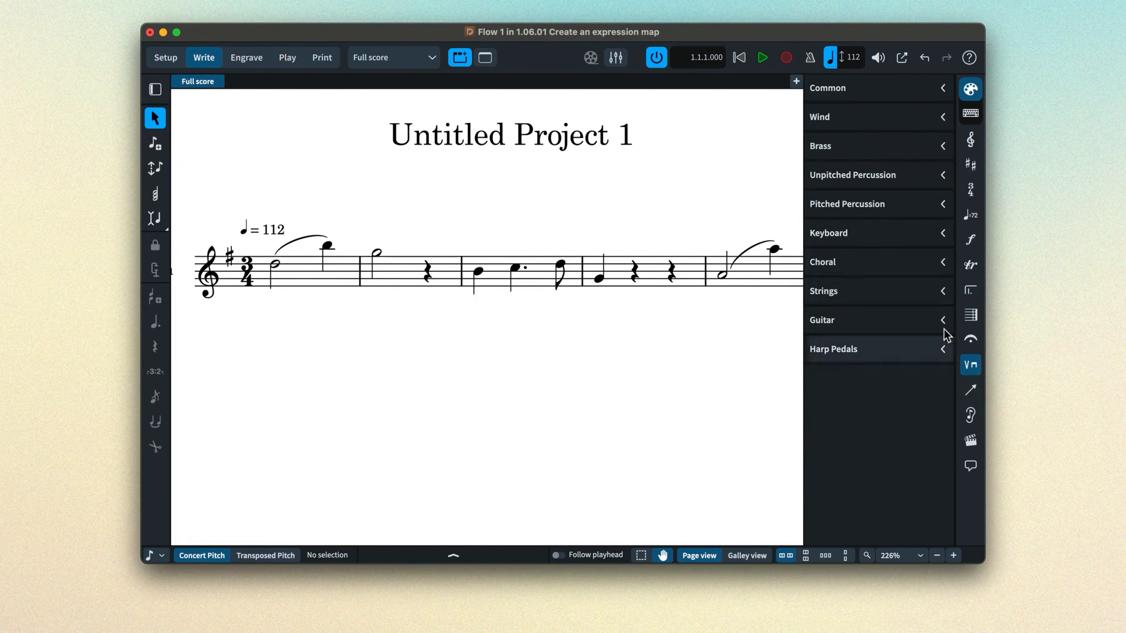
click(927, 292)
scroll(929, 297, down, 5)
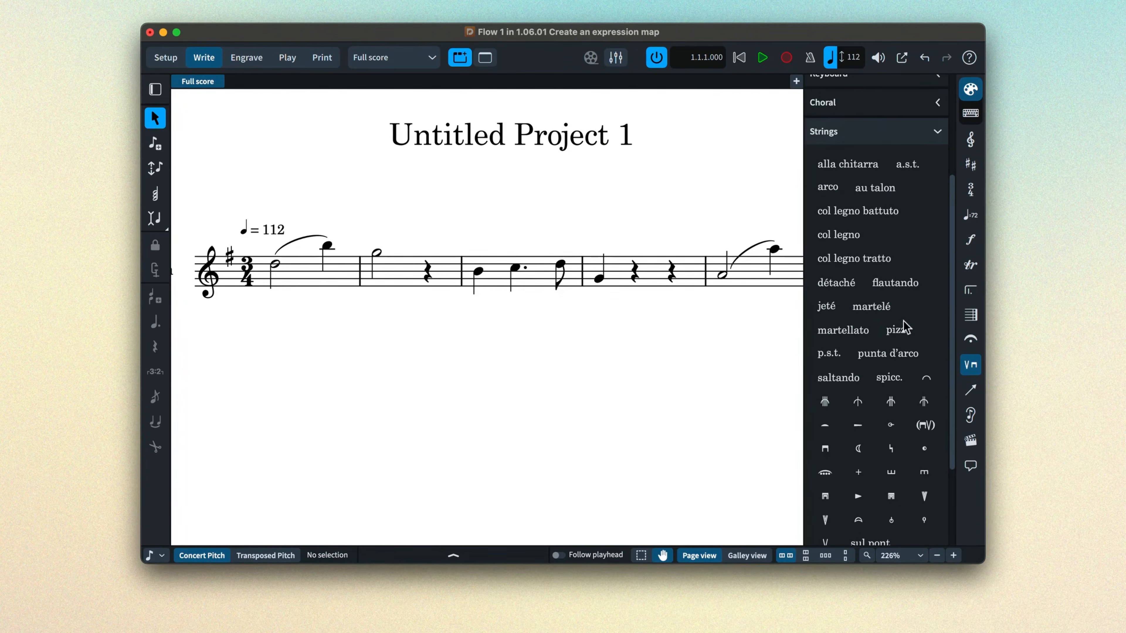
click(479, 271)
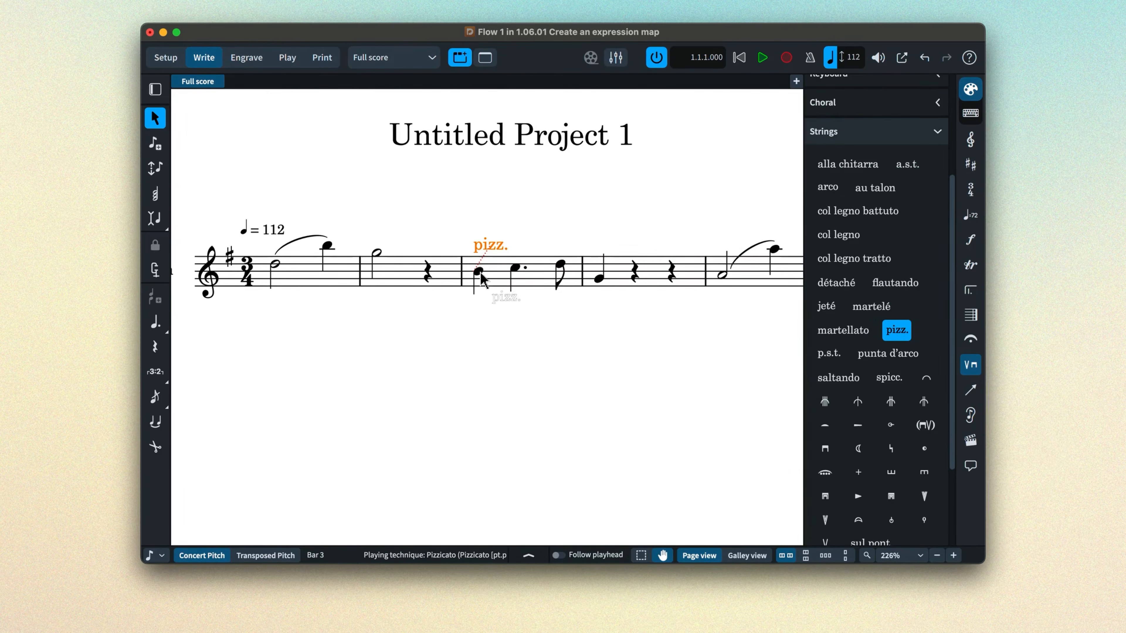
key(Escape)
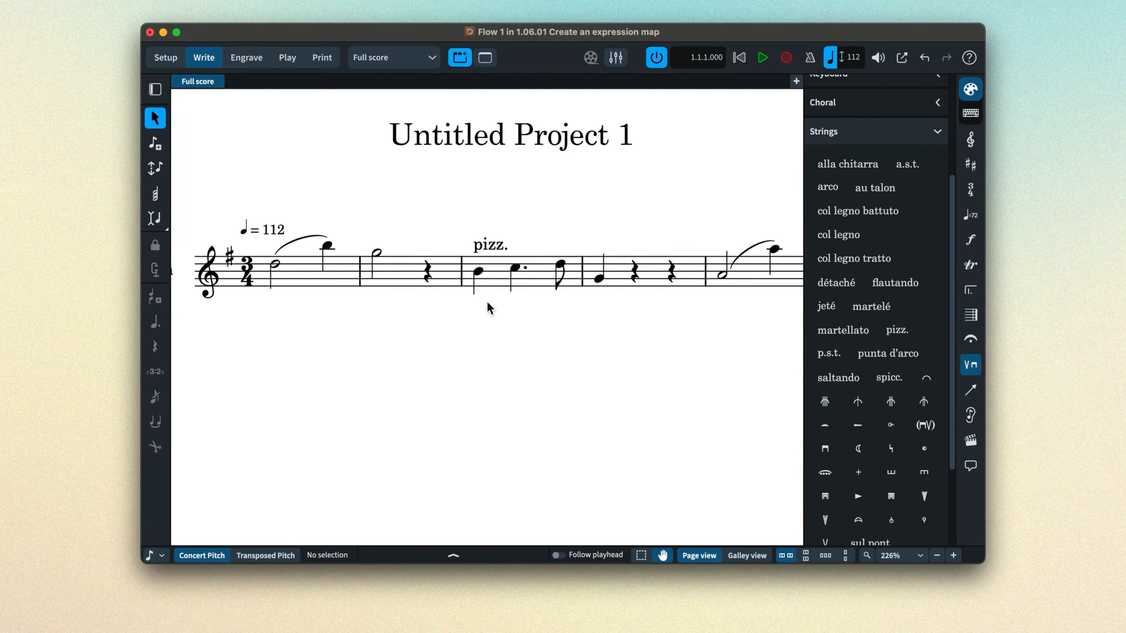
Step: Play the score from the start to hear the pizzicato passage in bars 3 and 4, and stop playback
click(763, 58)
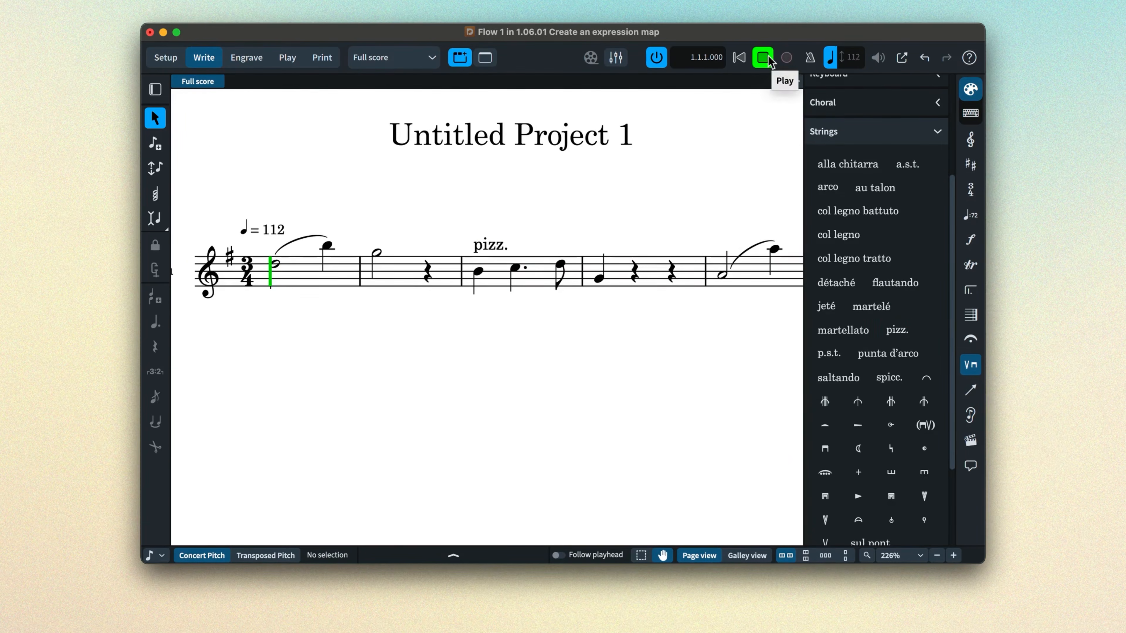
click(969, 368)
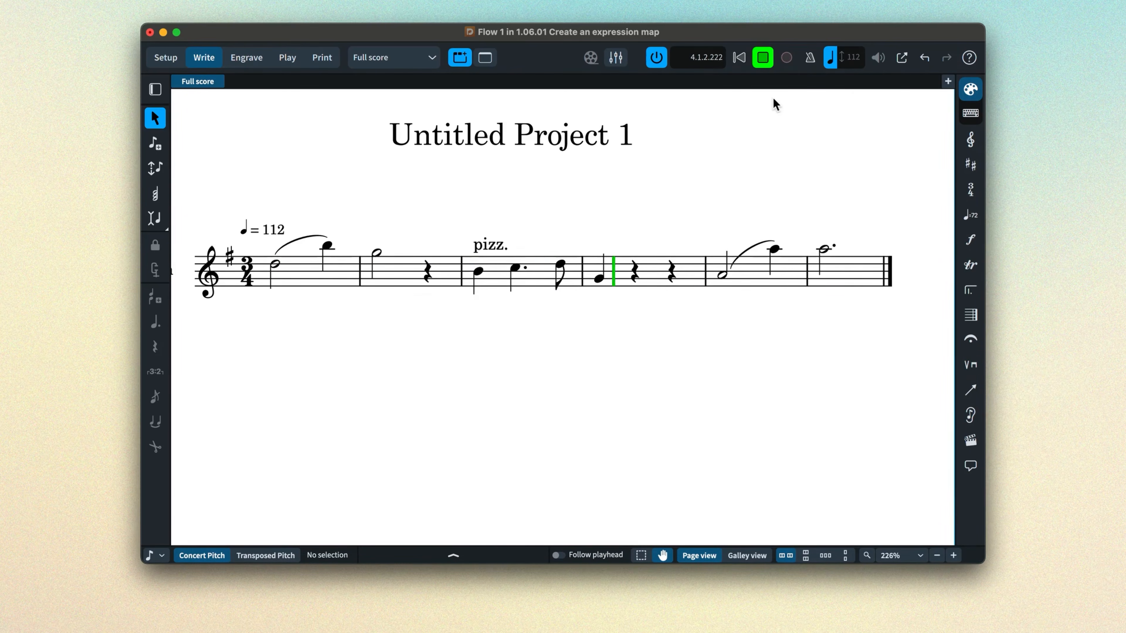
click(763, 58)
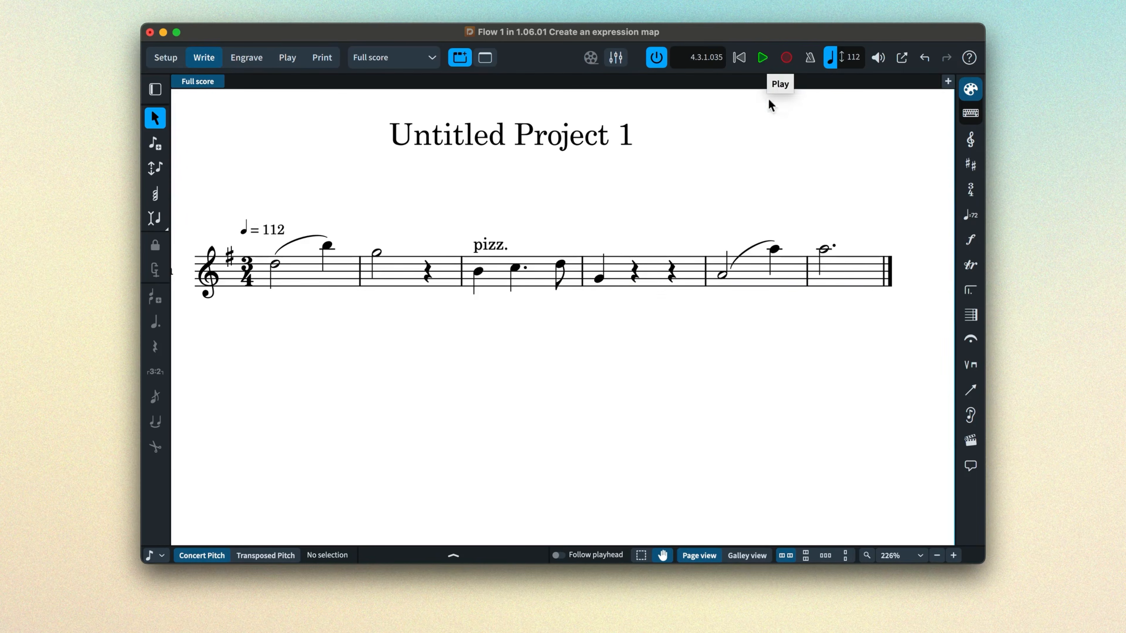
Step: Add the arco playing technique to the first note of bar 5 and play the score from the pizz. marking in bar 3
click(723, 277)
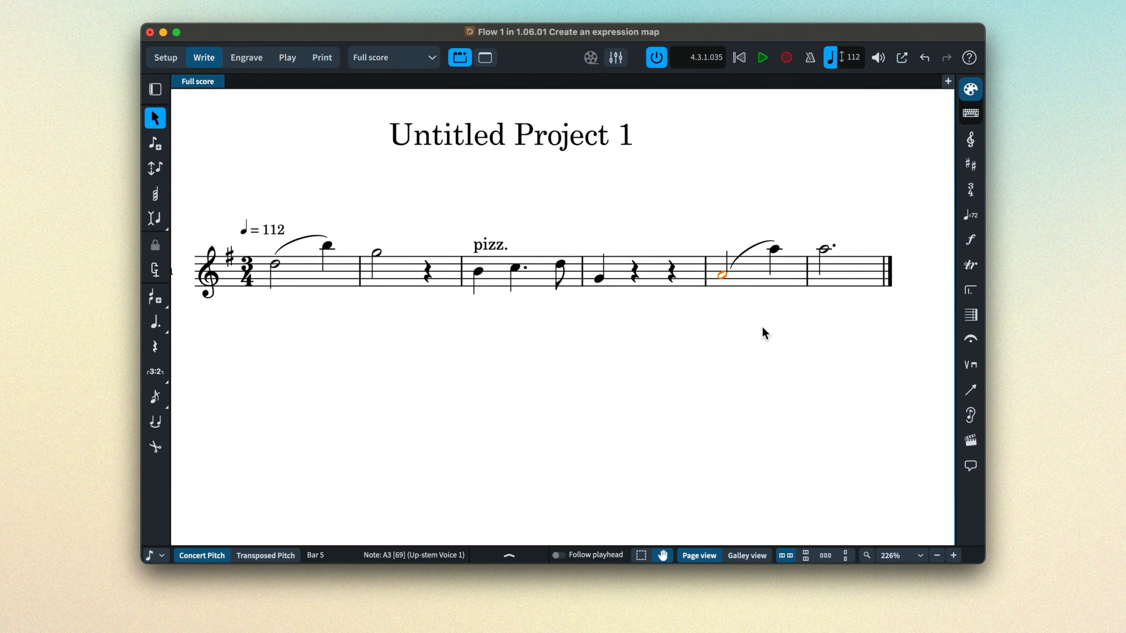
key(shift+p)
text(arco)
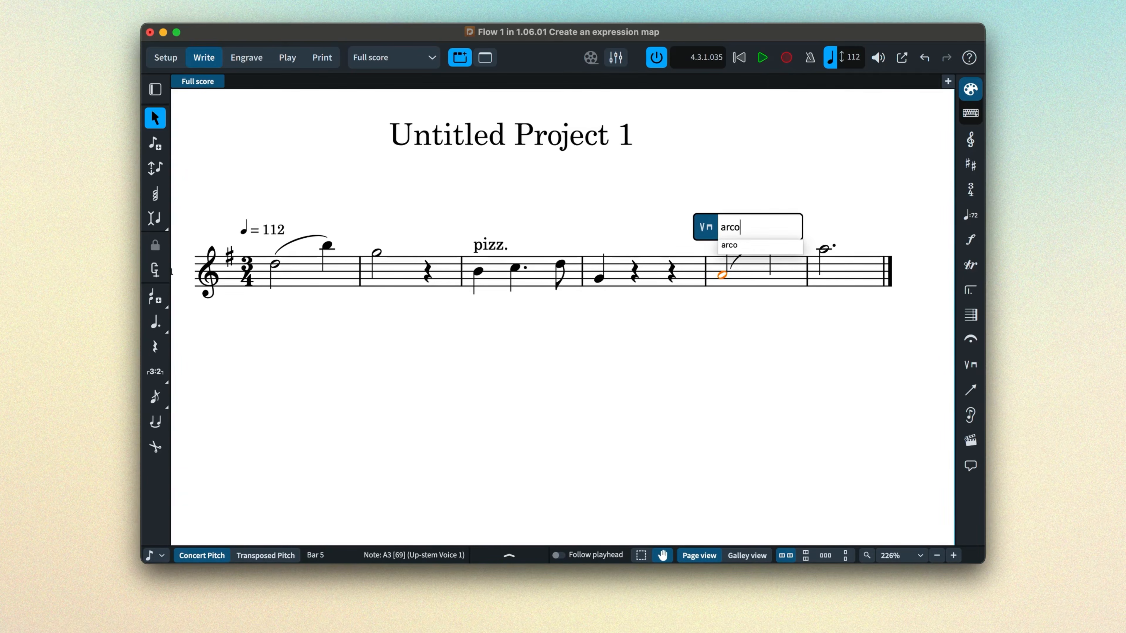
key(Return)
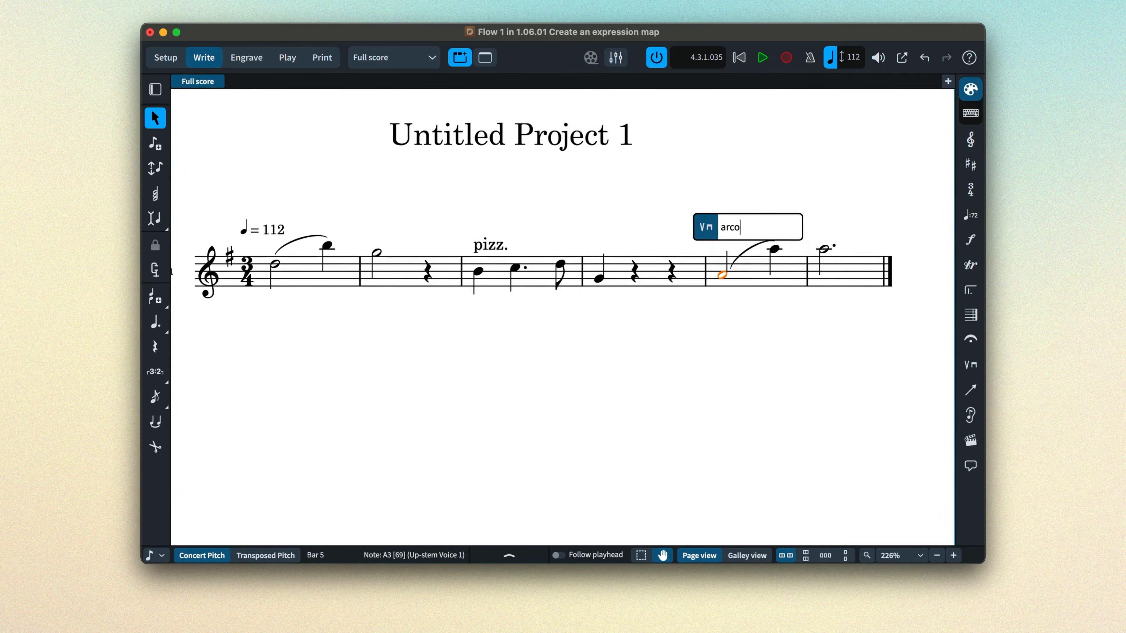
key(Return)
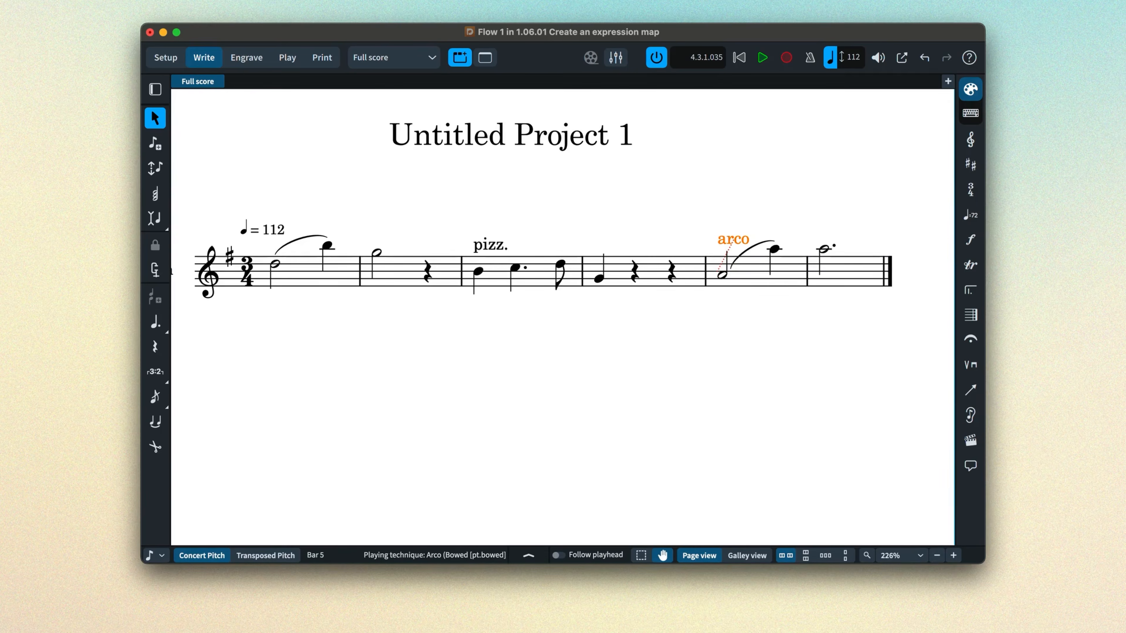
click(491, 247)
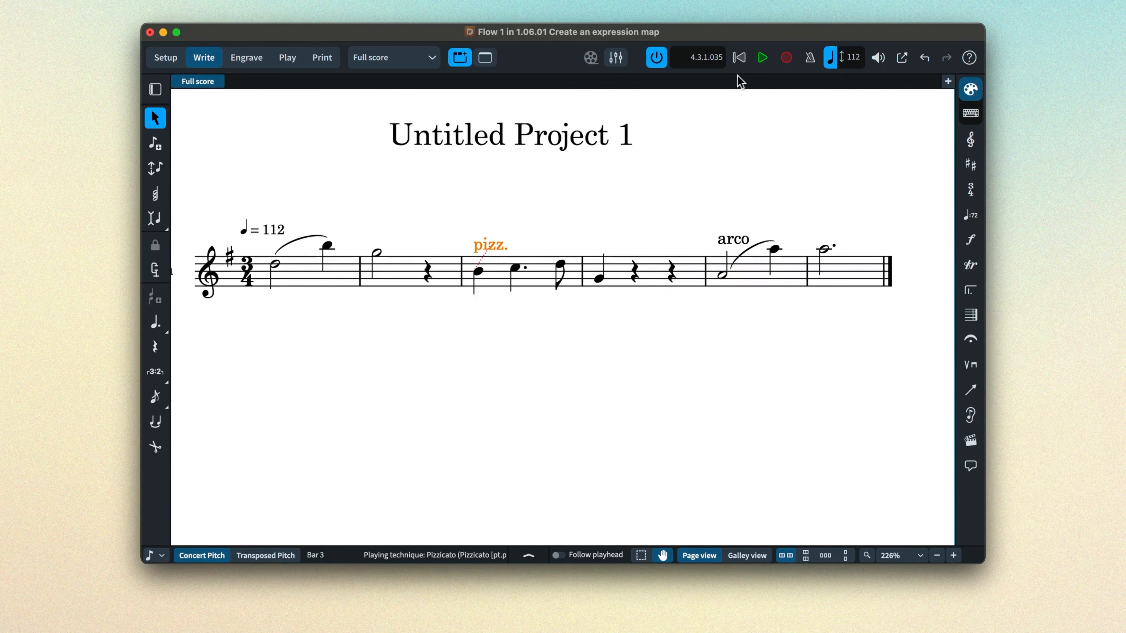
click(761, 62)
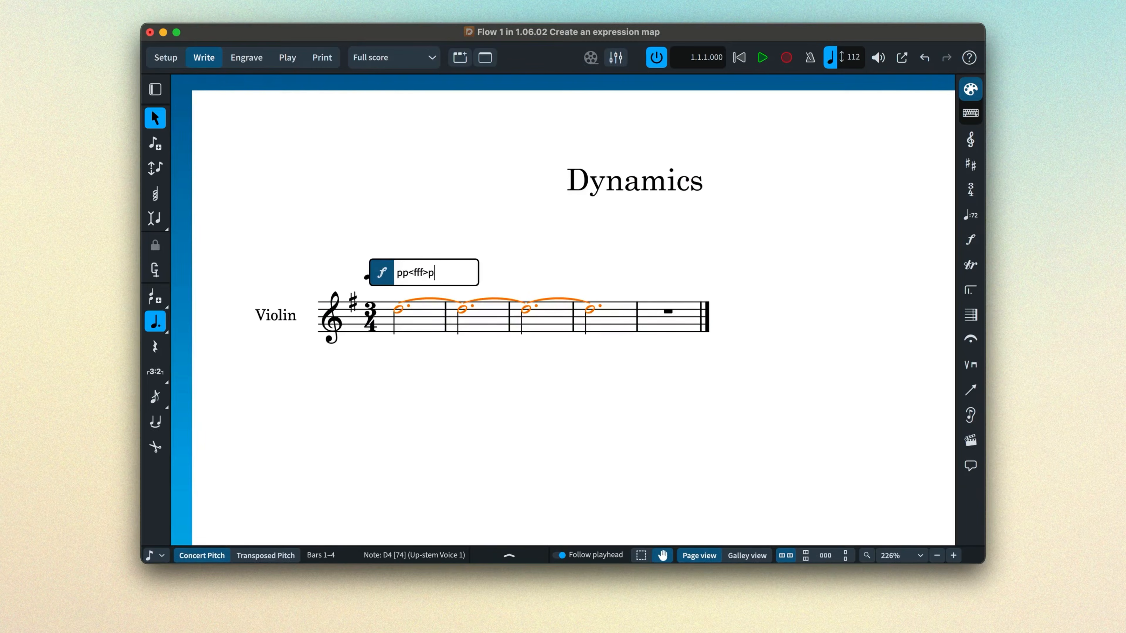
Step: Add the dynamics pp<fff>p to the tied notes in bars 1 to 4 and play the passage
text(pp<fff>p)
key(Return)
key(space)
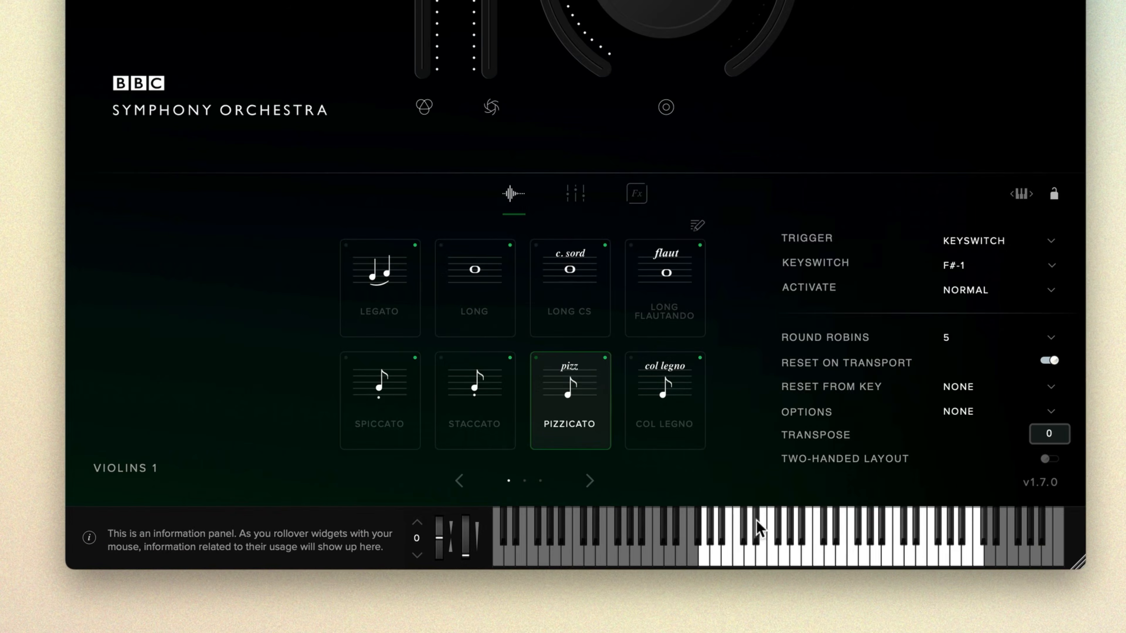
Step: Audition the Pizzicato articulation on the plug-in's keyboard, striking the same note high and low on the key to compare velocities
click(851, 523)
click(851, 559)
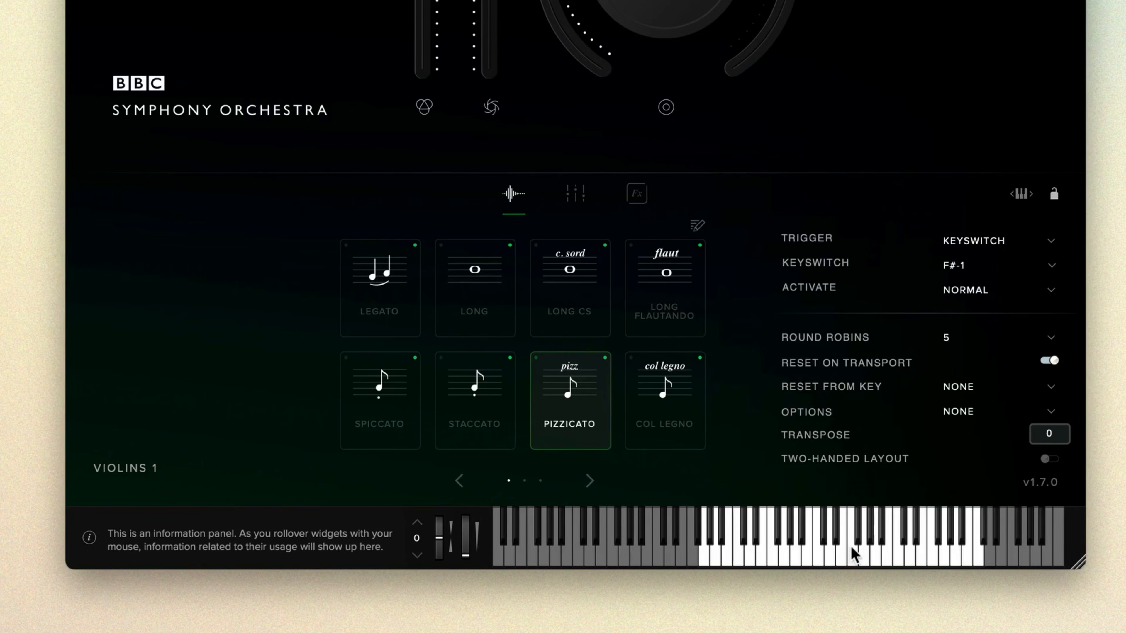